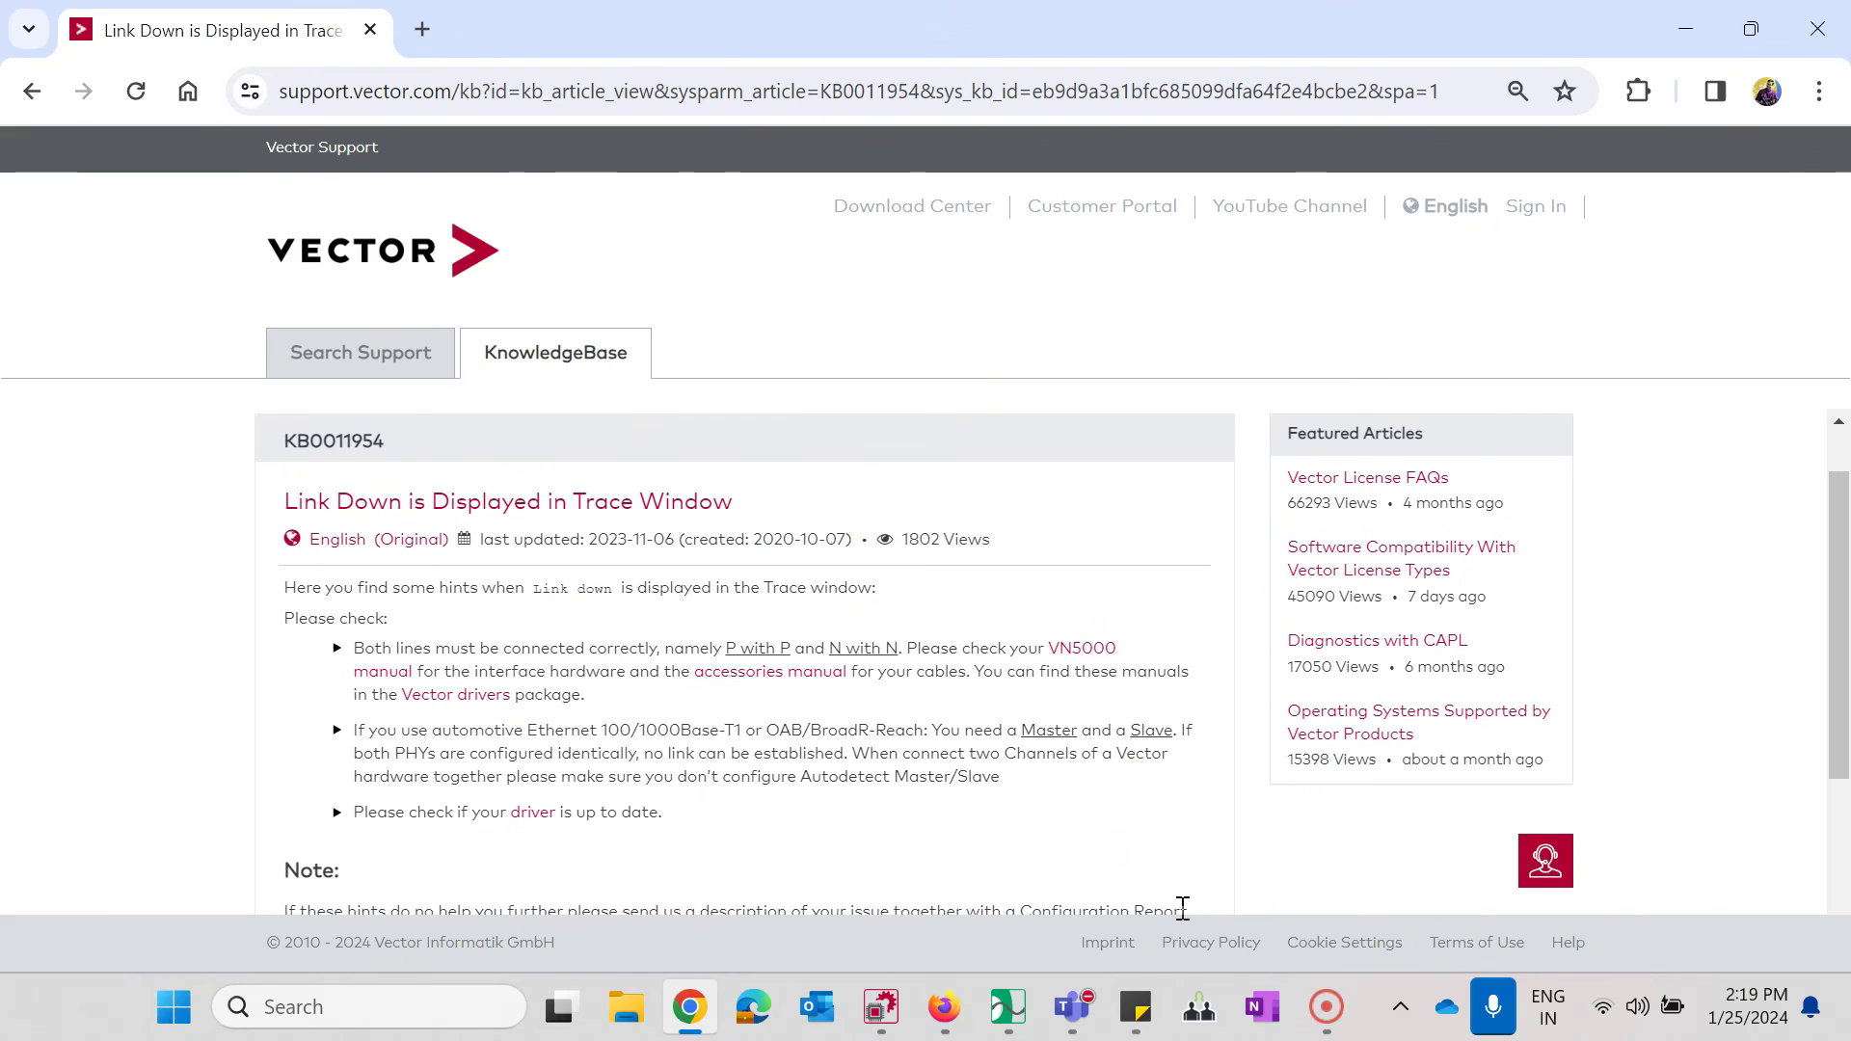
Start the Loop_Test_UDP.cfg measurement in CANoe and note all four ports report Link down.
left_click(888, 663)
left_click(346, 558)
left_click(1008, 1013)
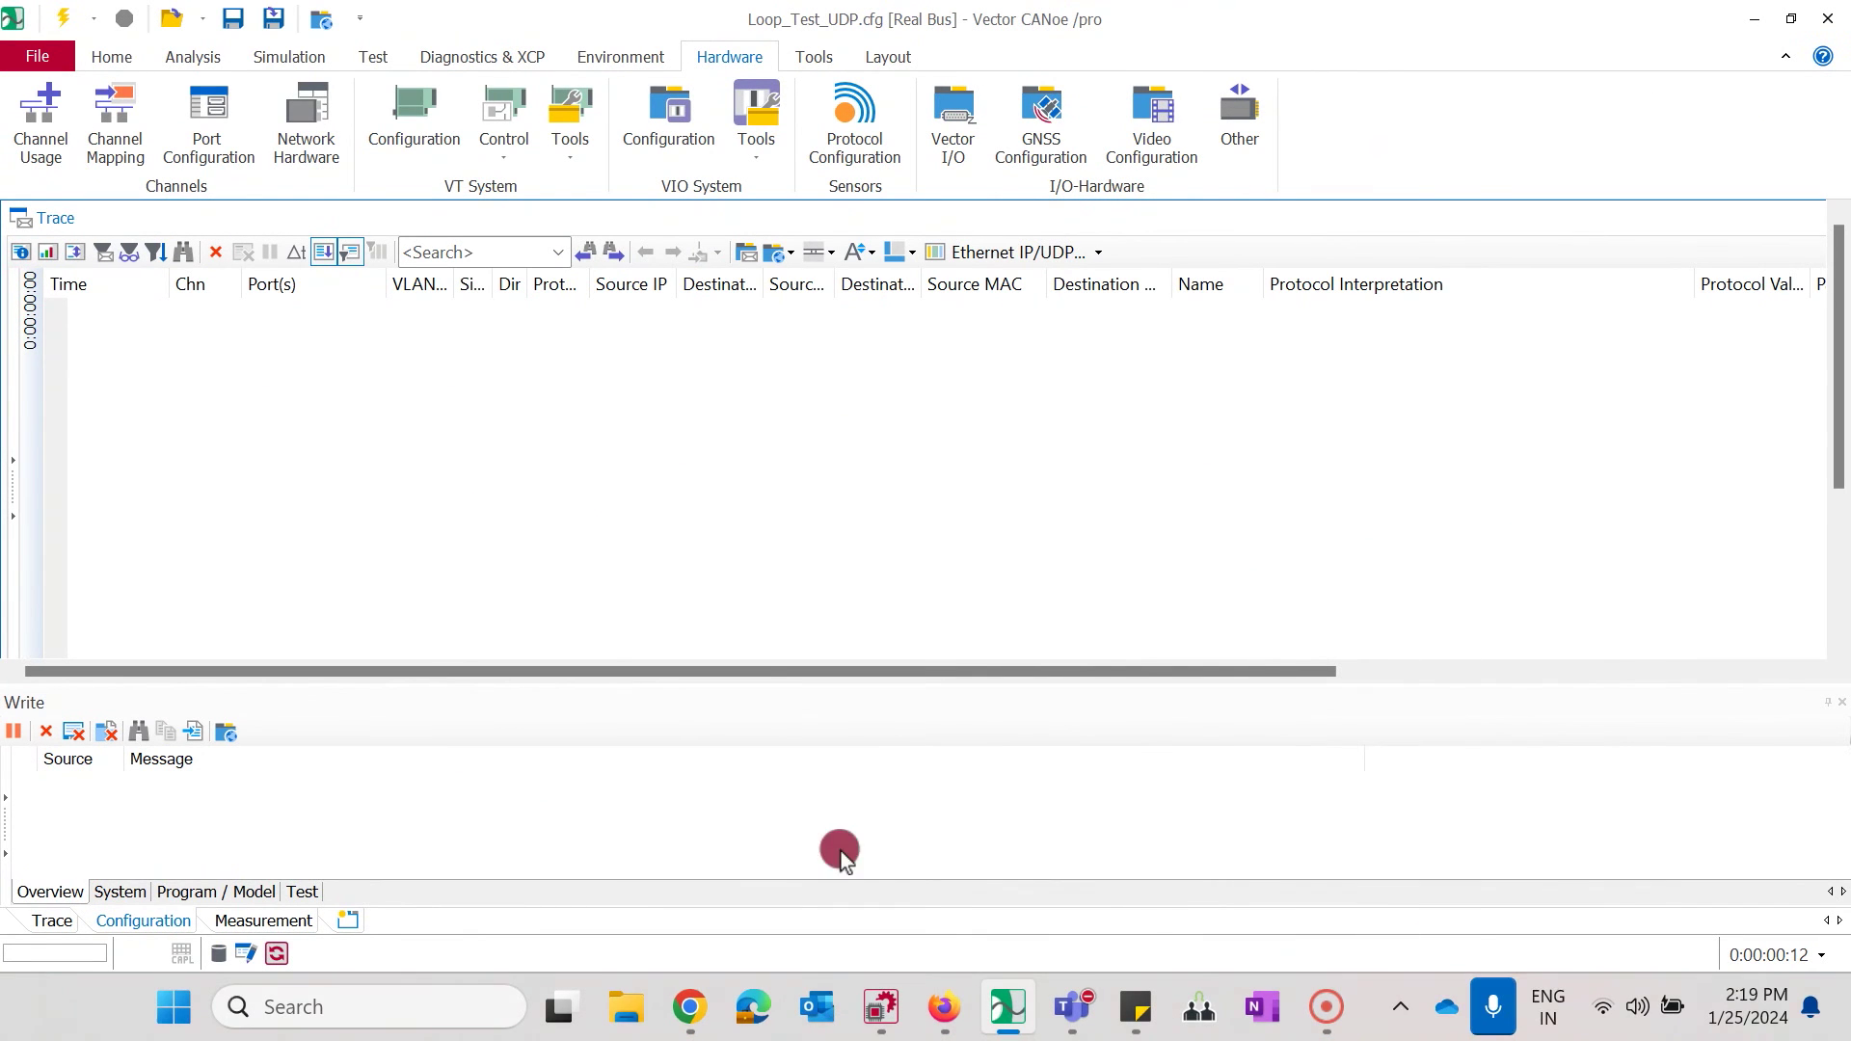
left_click(65, 18)
left_click(108, 331)
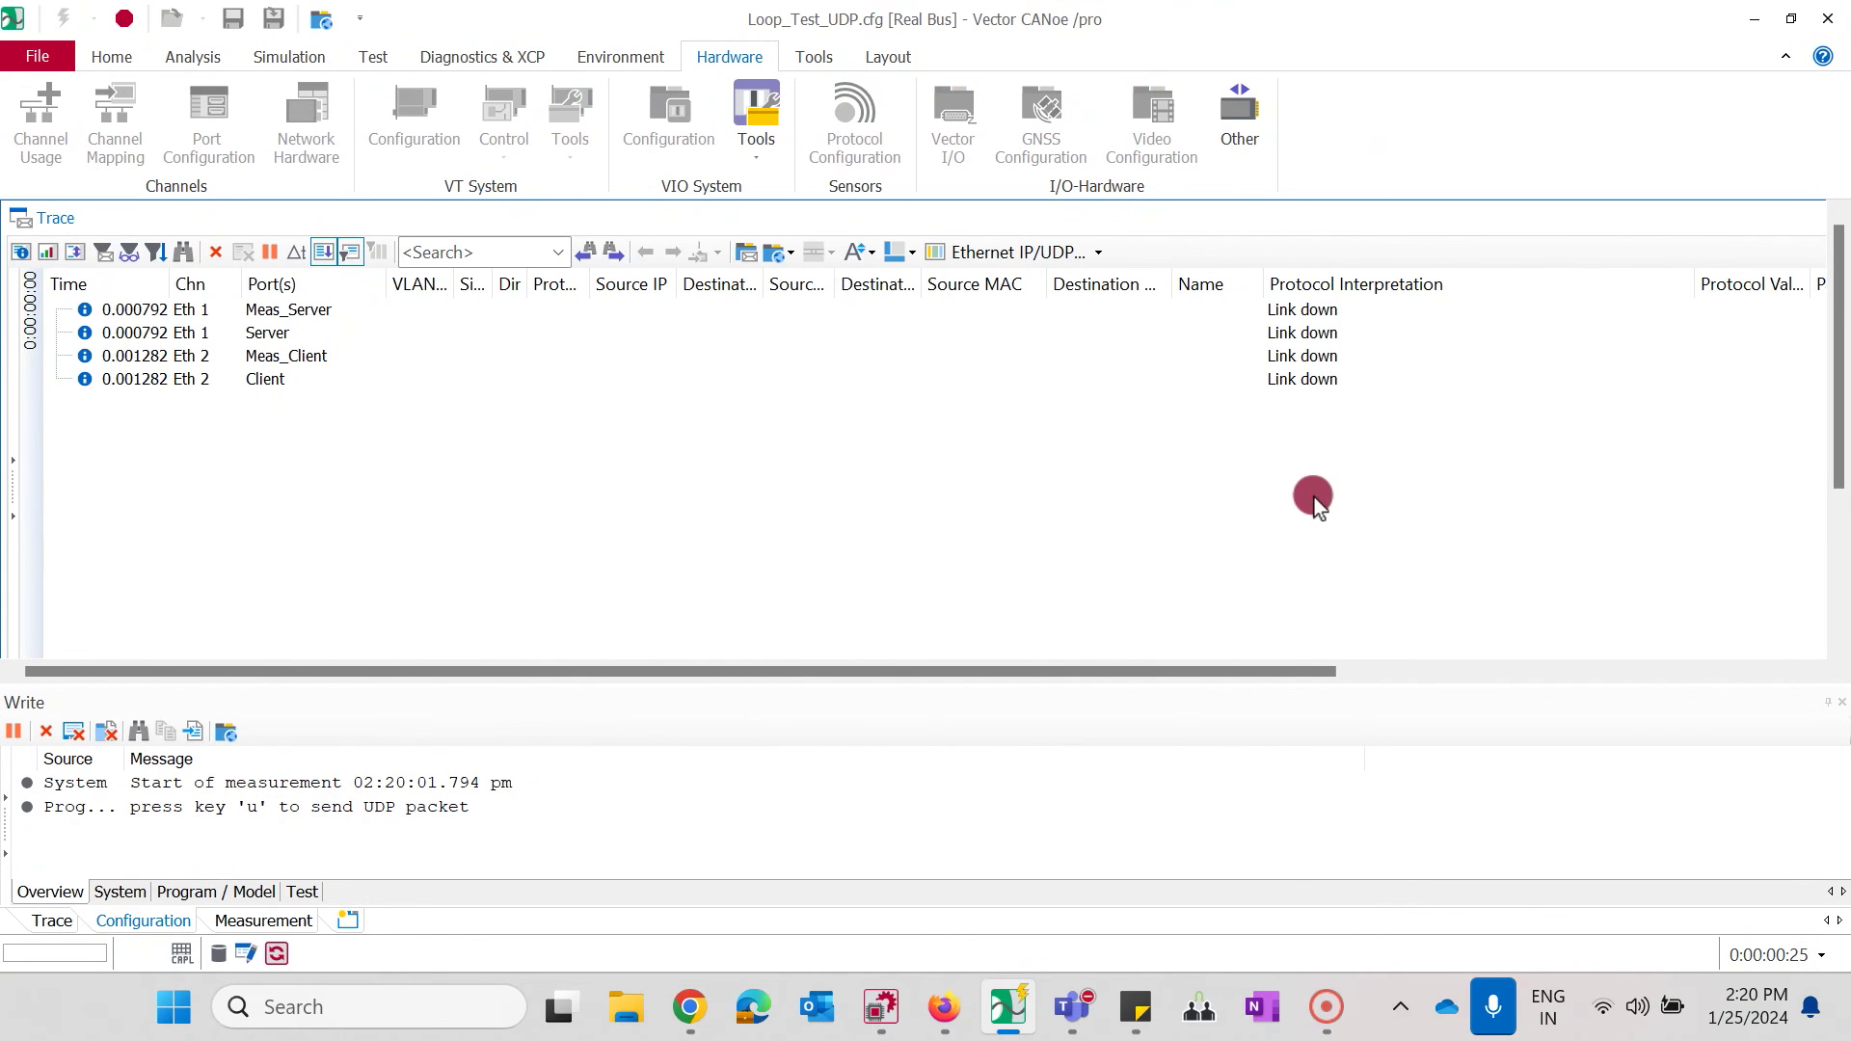
Check the link-not-established warnings for Meas_Server on Eth_1 and Meas_Client on Eth_2.
left_click(878, 1024)
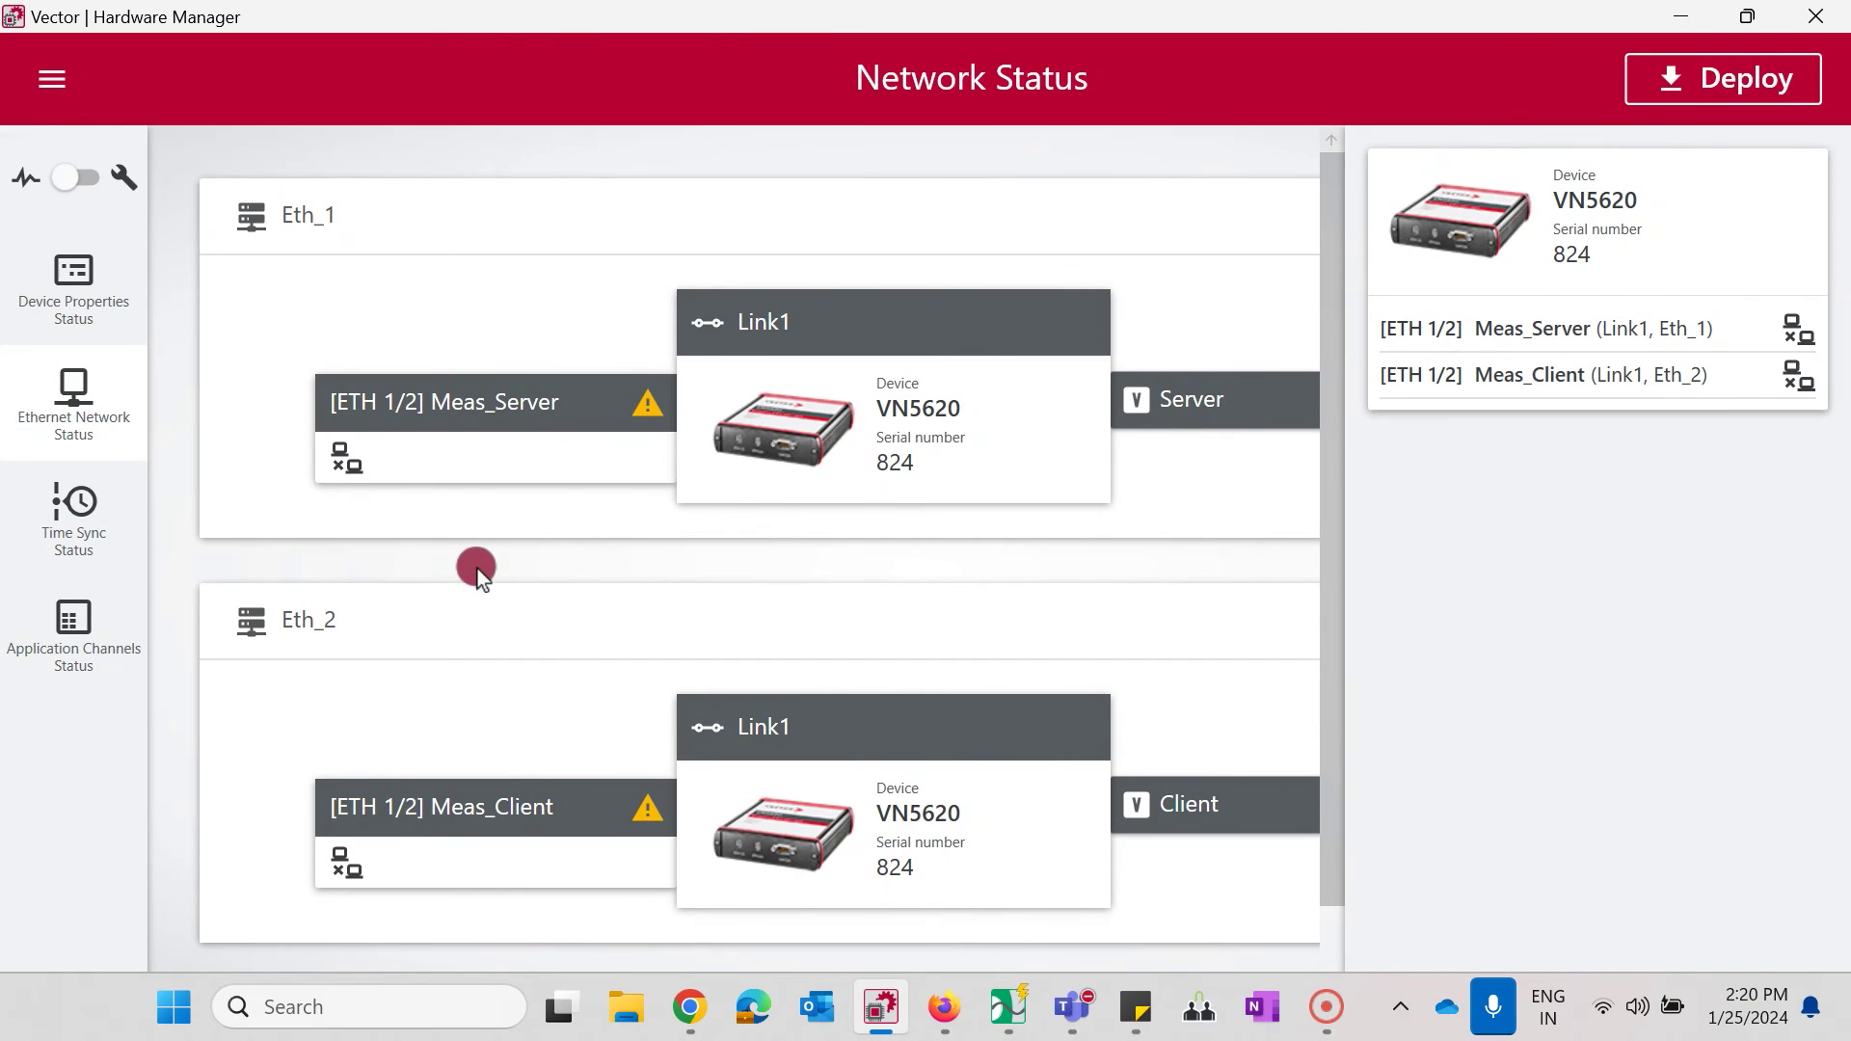
mouse_move(656, 409)
mouse_move(649, 809)
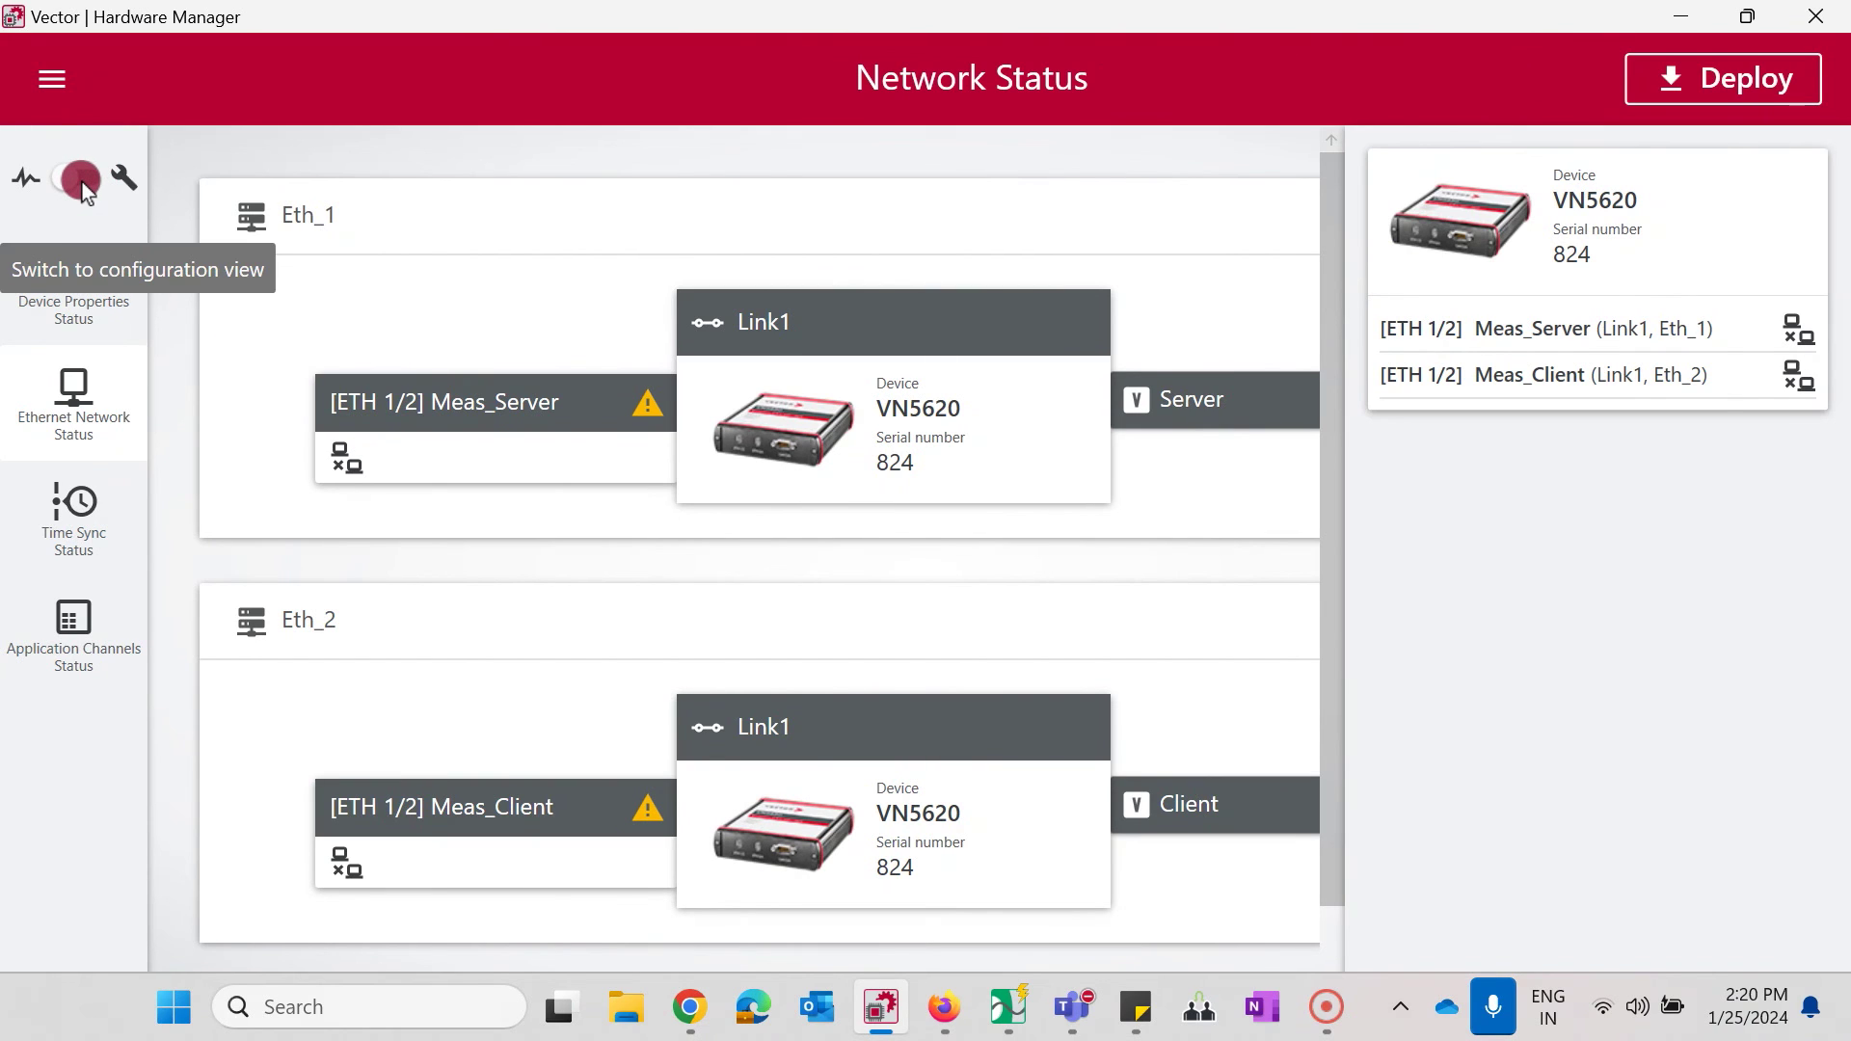
Review Meas_Server's port settings and keep mode IEEE-100BASE-T1 (BR), Master unchanged.
left_click(83, 181)
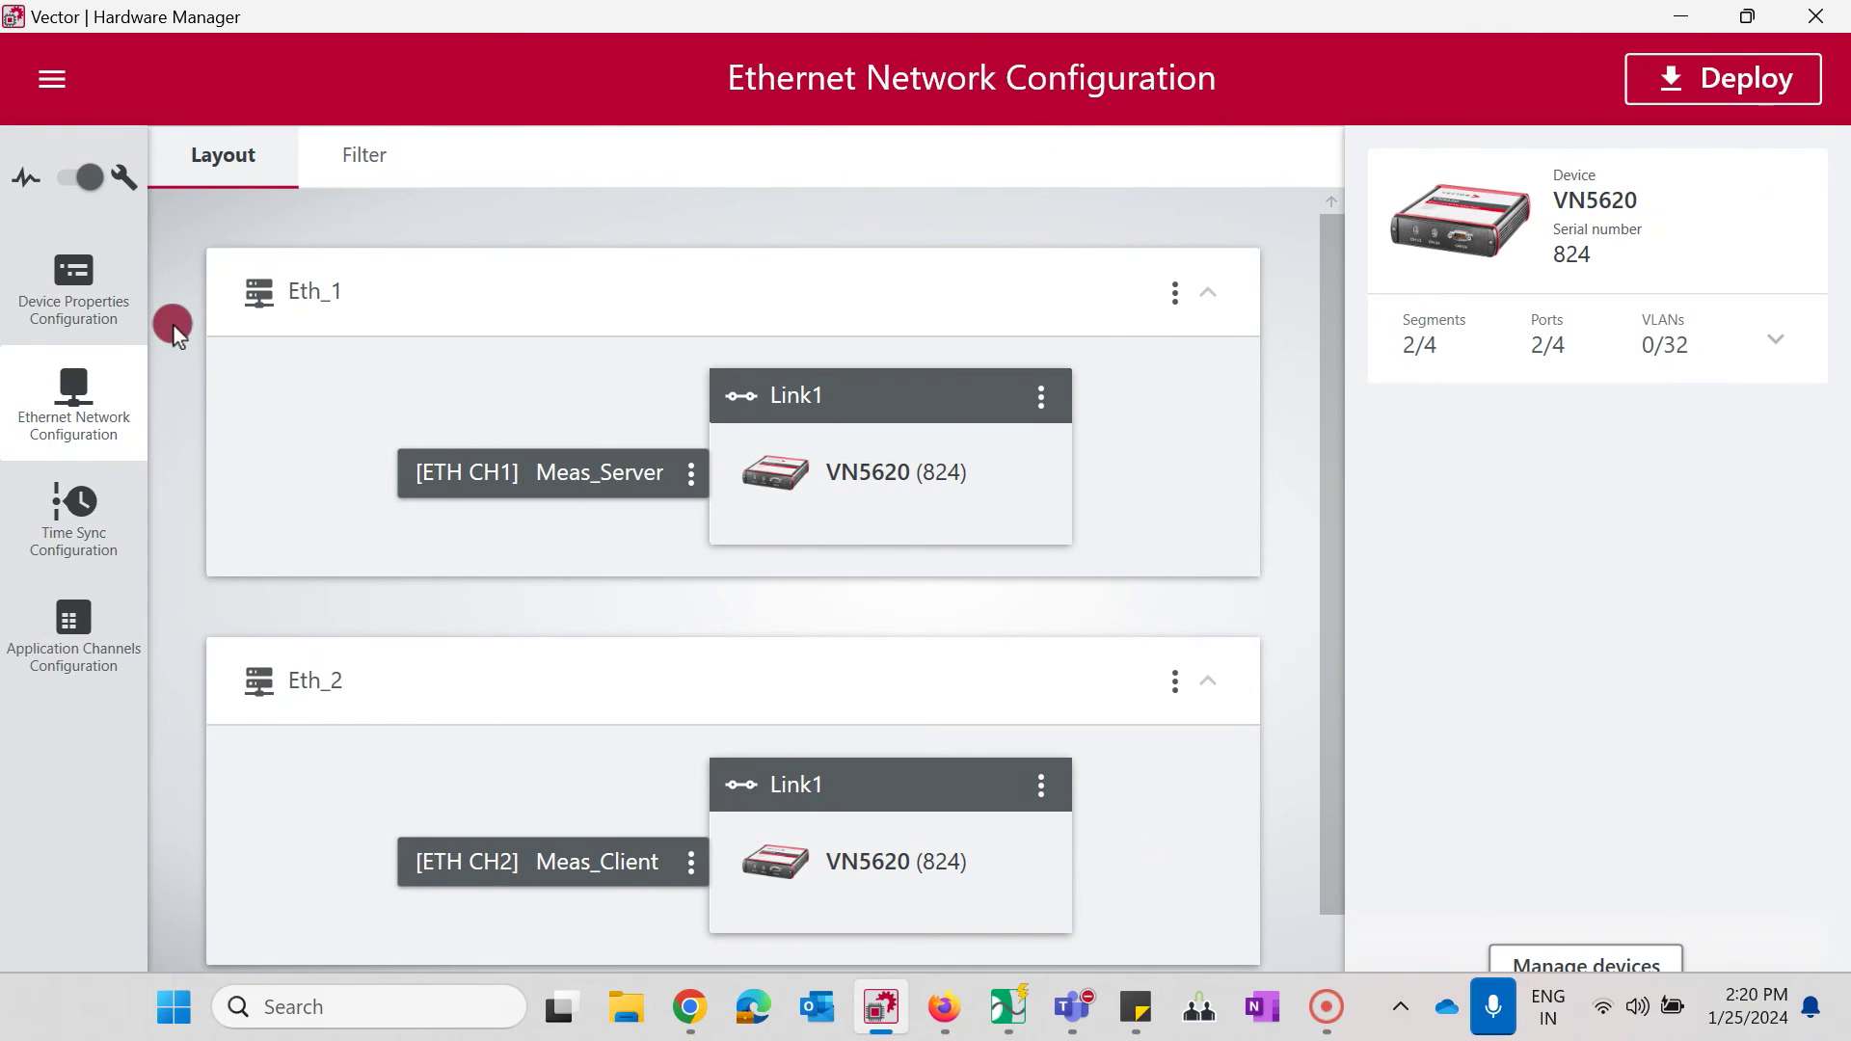
mouse_move(688, 487)
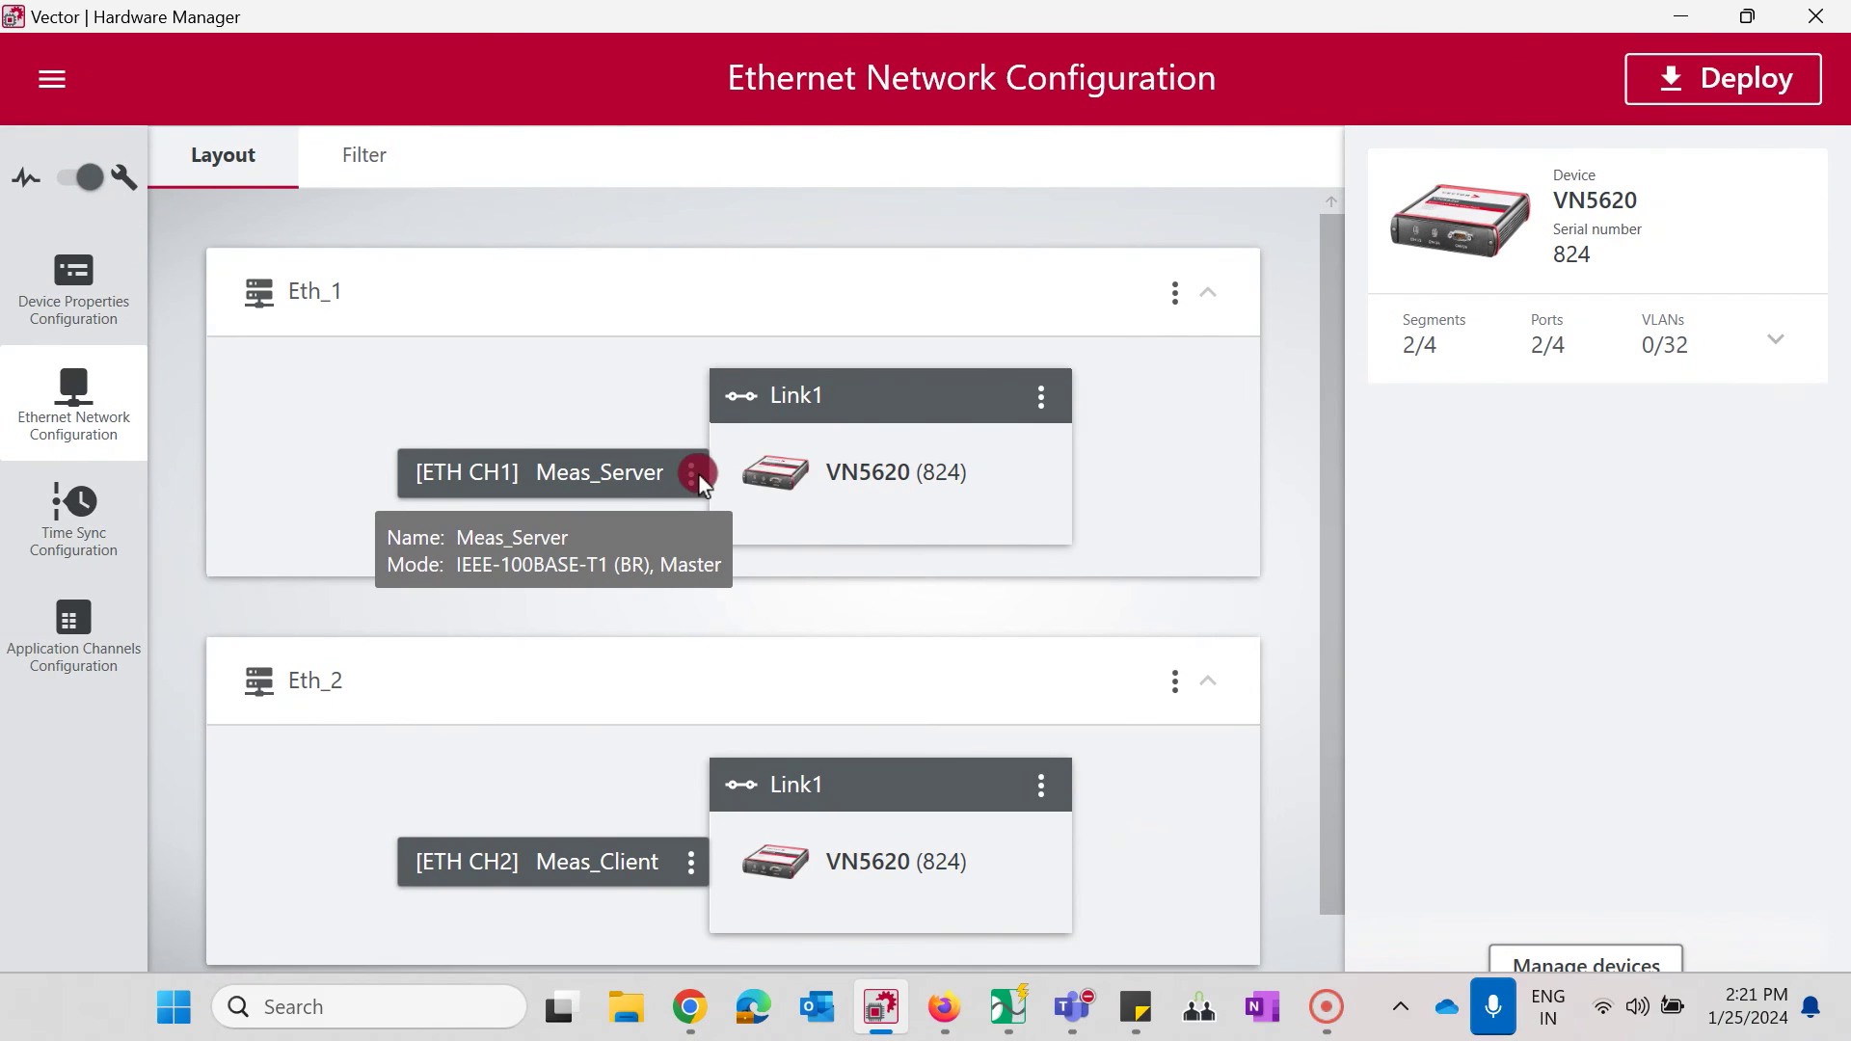
left_click(697, 474)
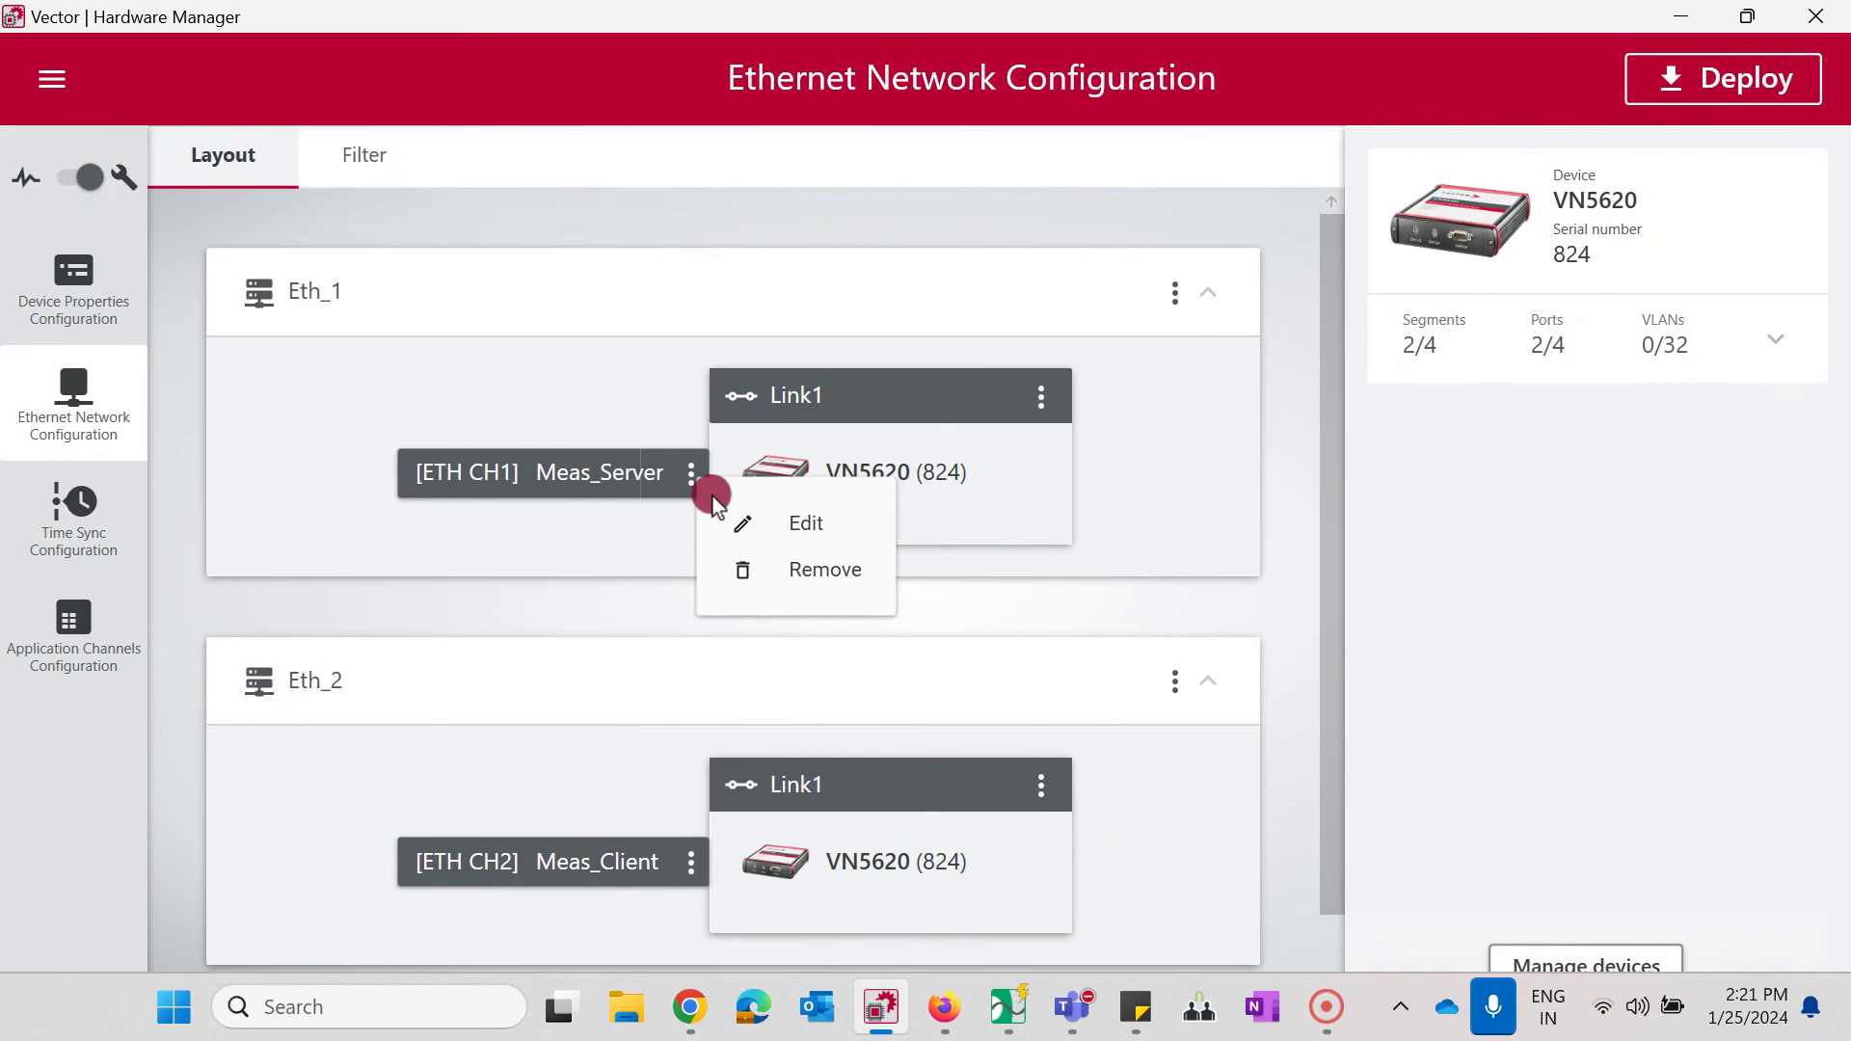
left_click(749, 521)
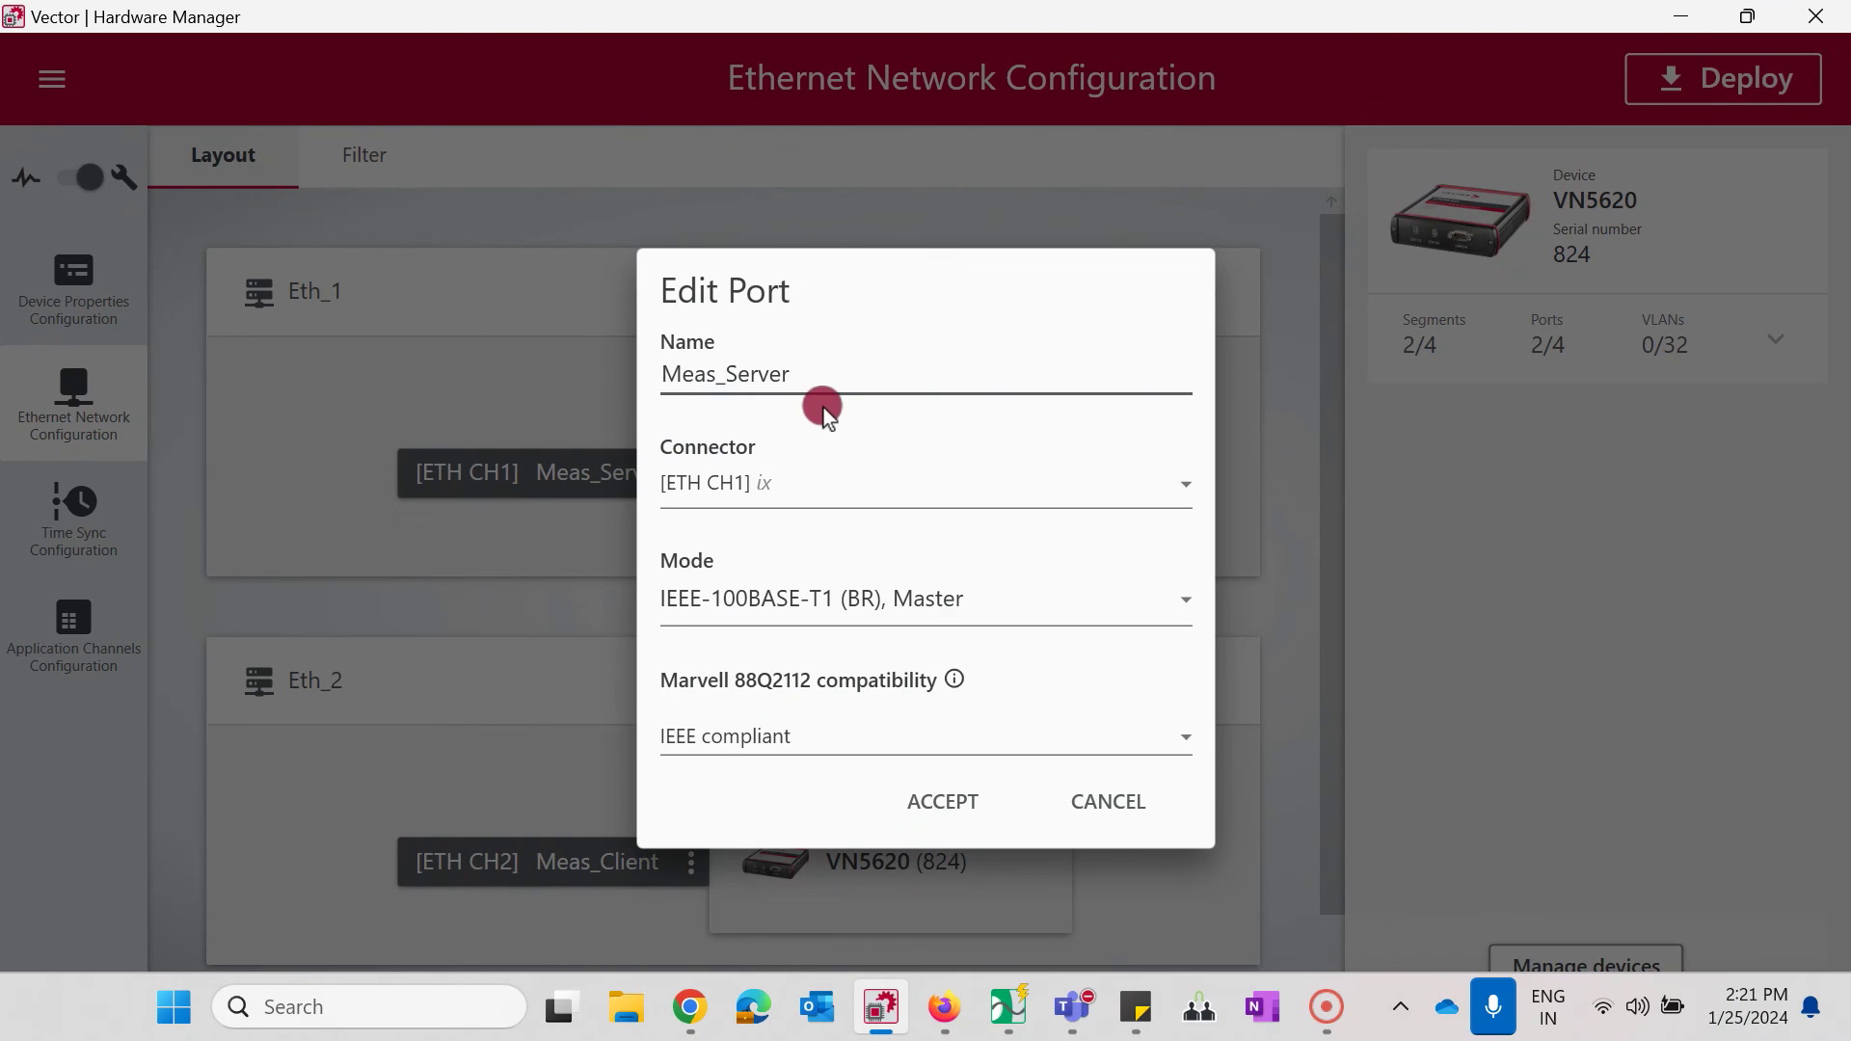
left_click(705, 405)
left_click(796, 607)
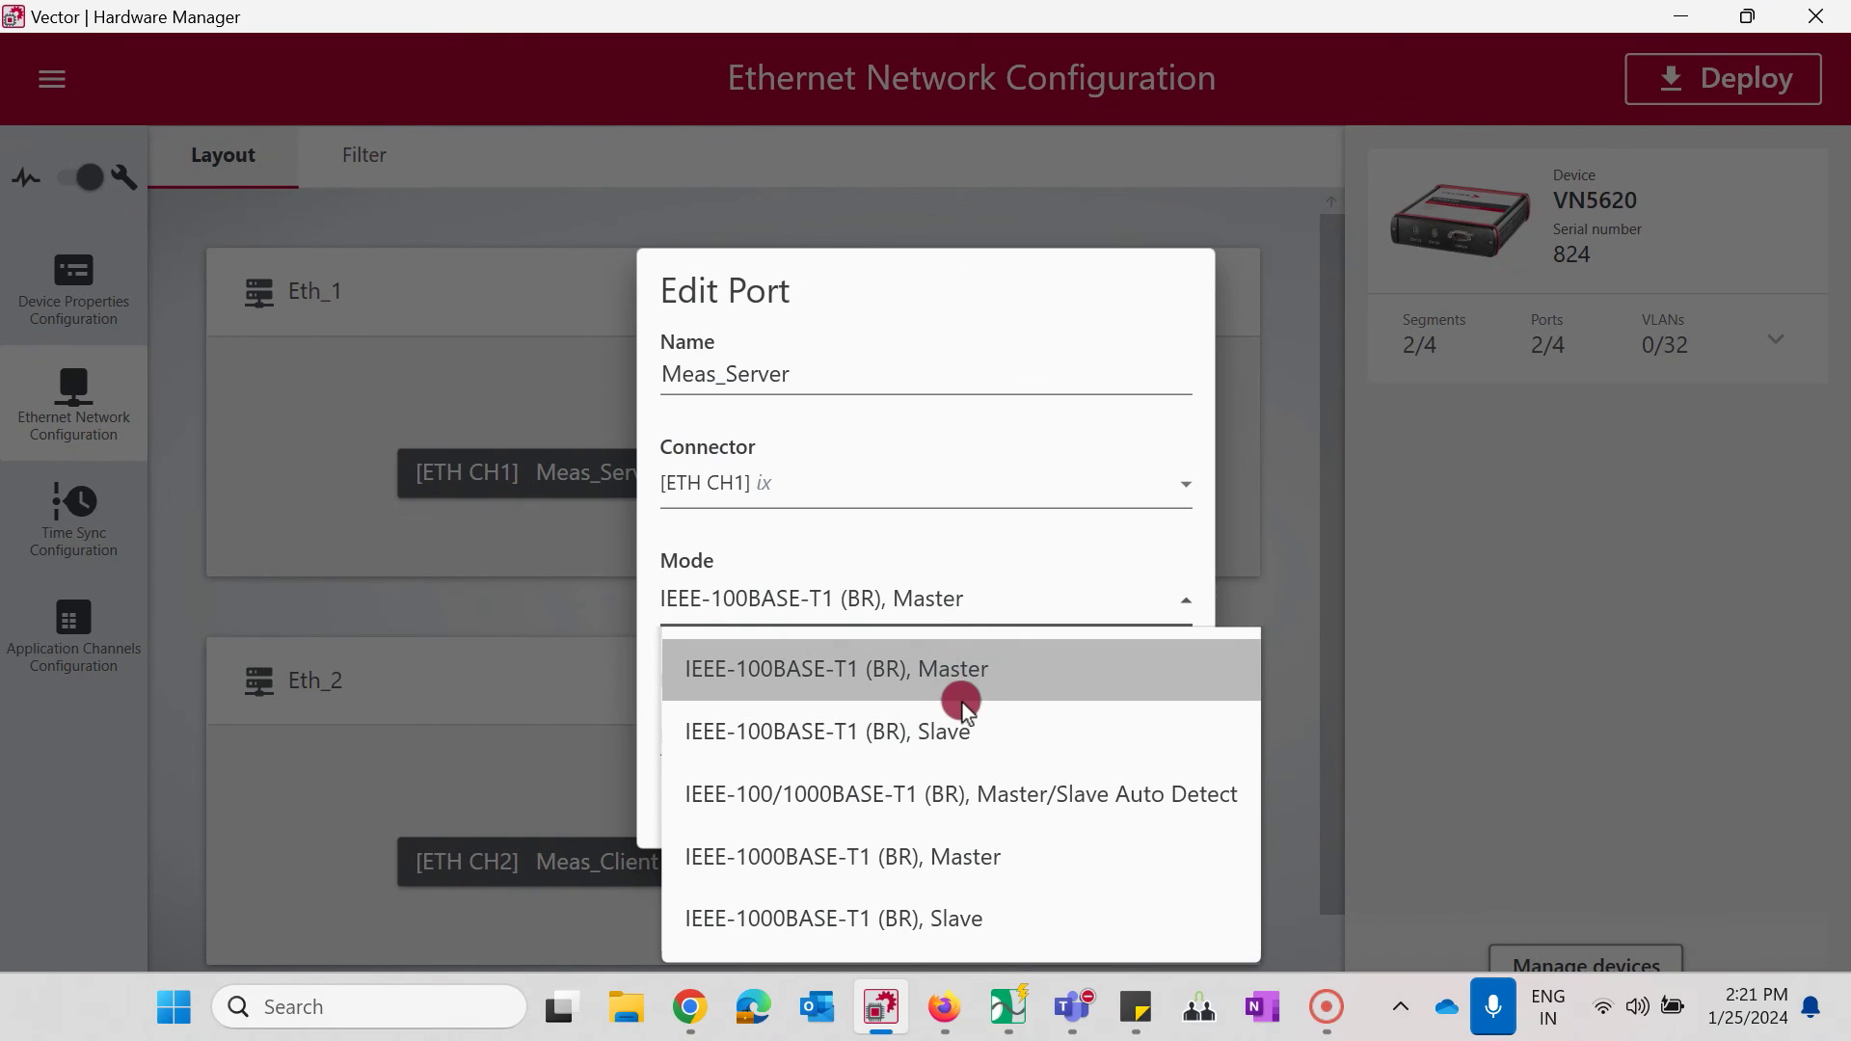
left_click(582, 673)
left_click(944, 799)
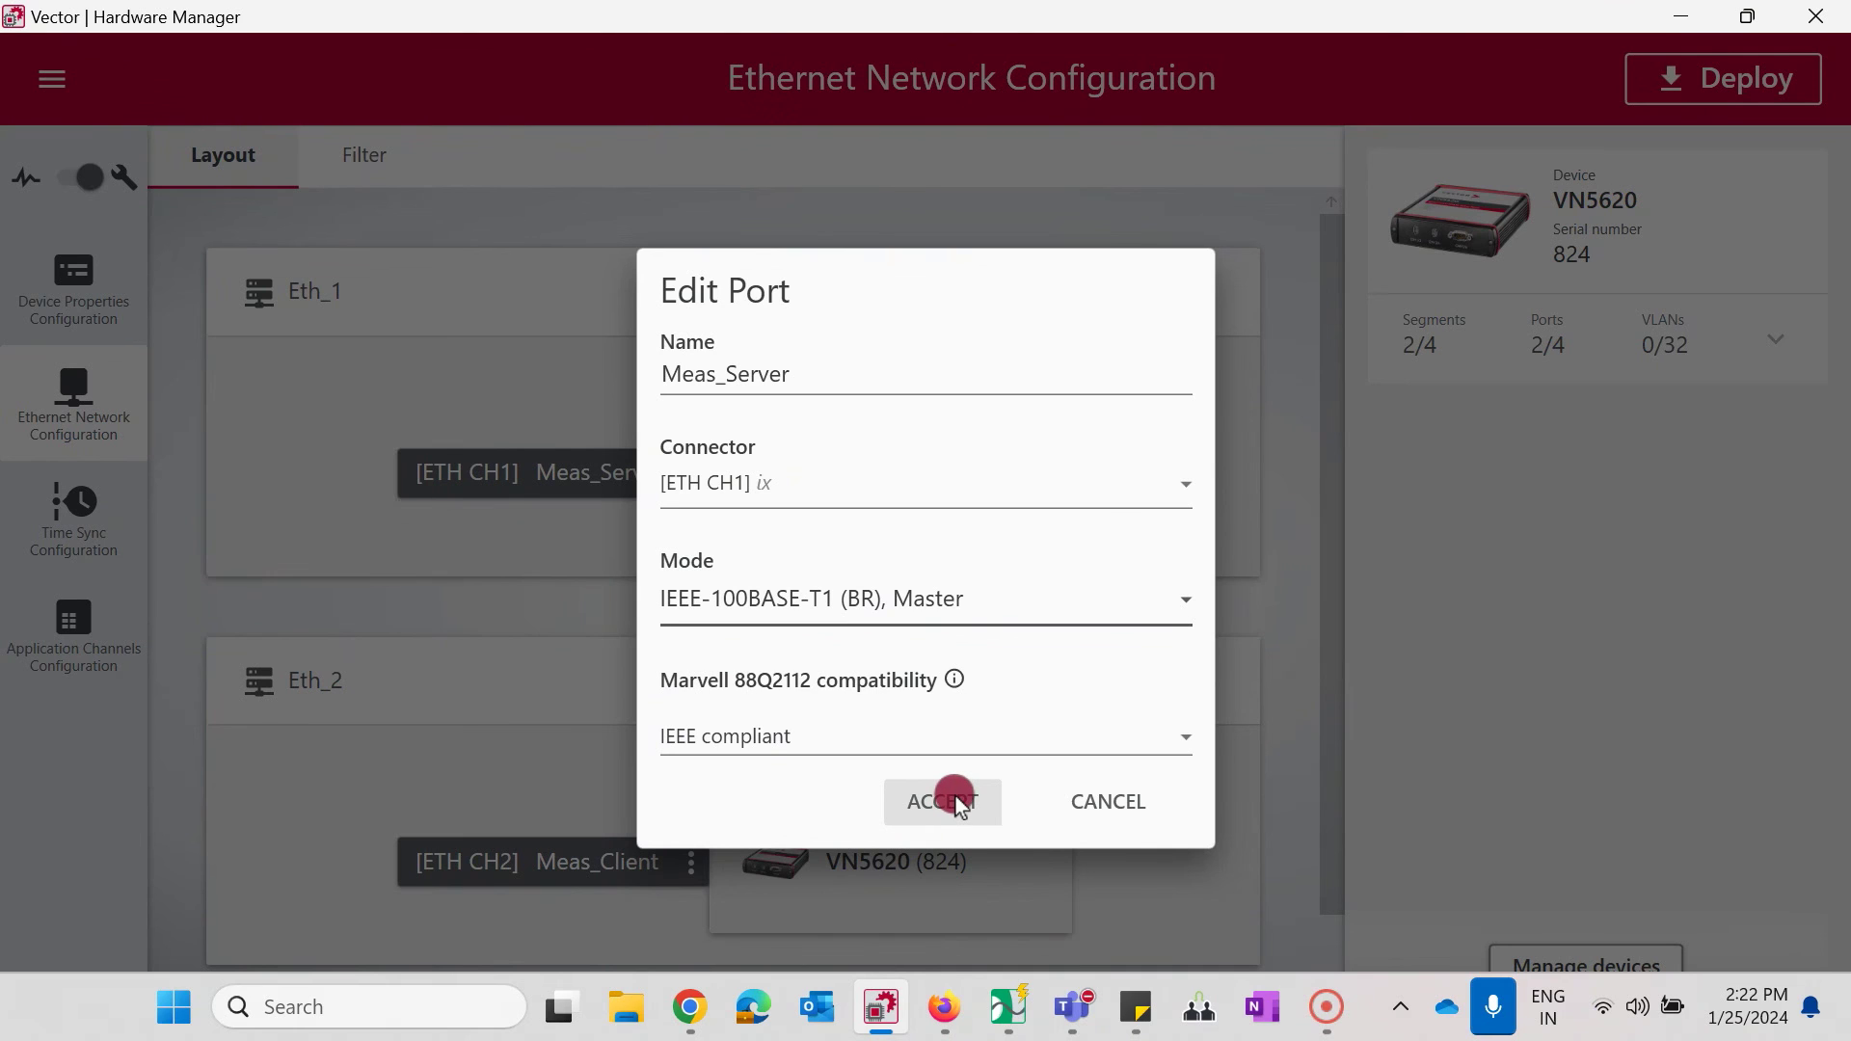
Review the VN5000 manual's Ethernet pinning and the VN5620 accessories list in Firefox.
left_click(946, 1008)
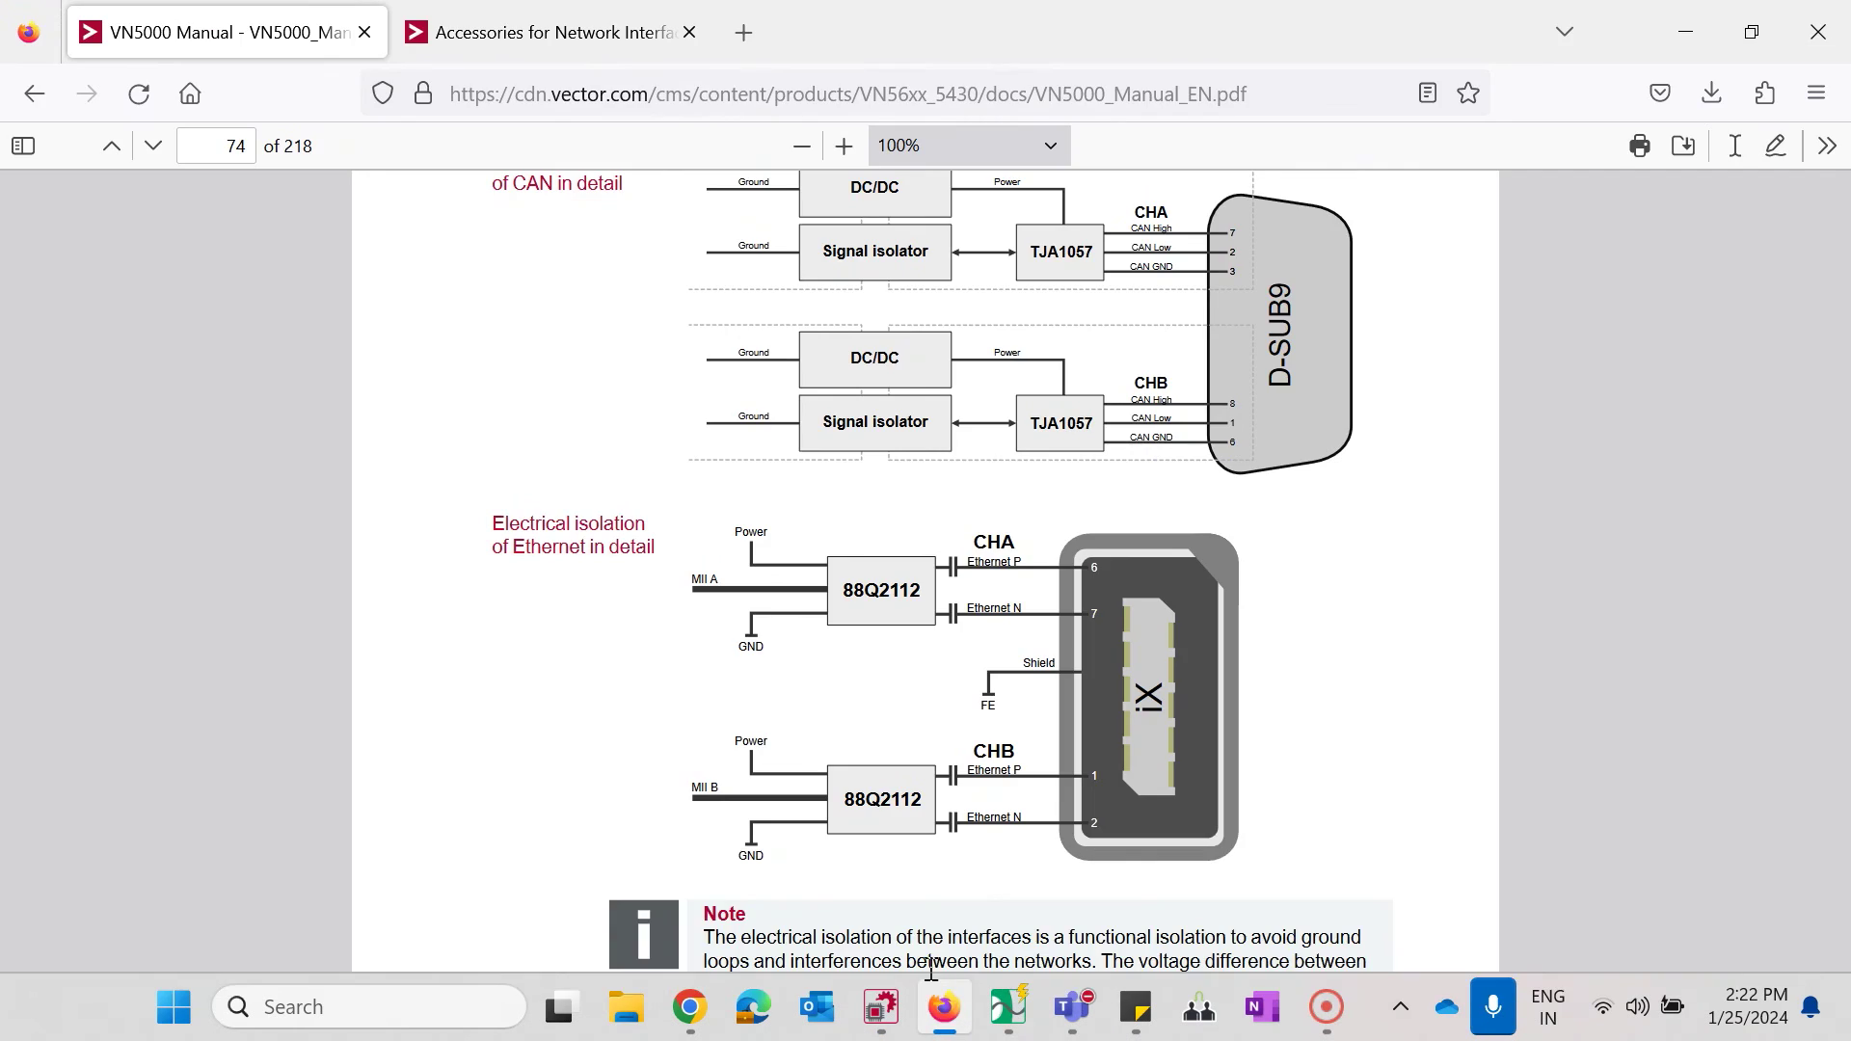
left_click(421, 588)
left_click(579, 36)
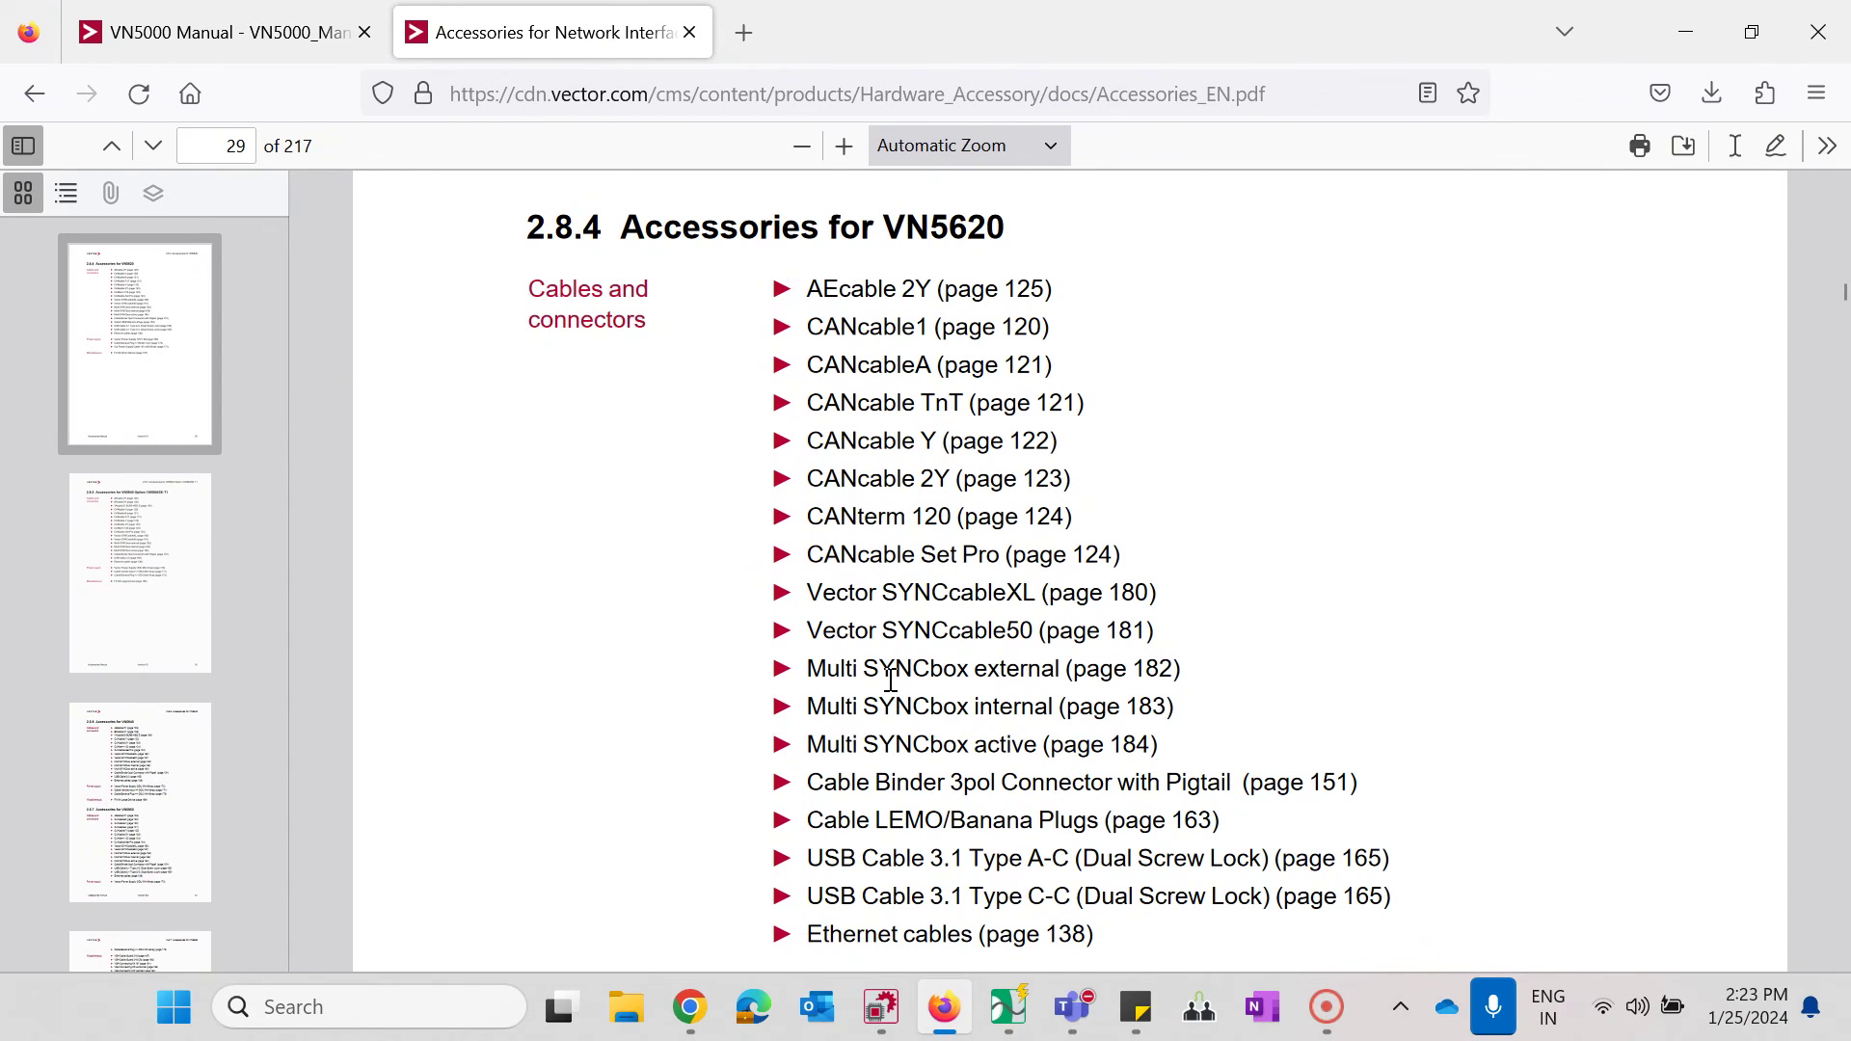
Stop the running CANoe measurement.
left_click(974, 868)
left_click(547, 21)
left_click(123, 18)
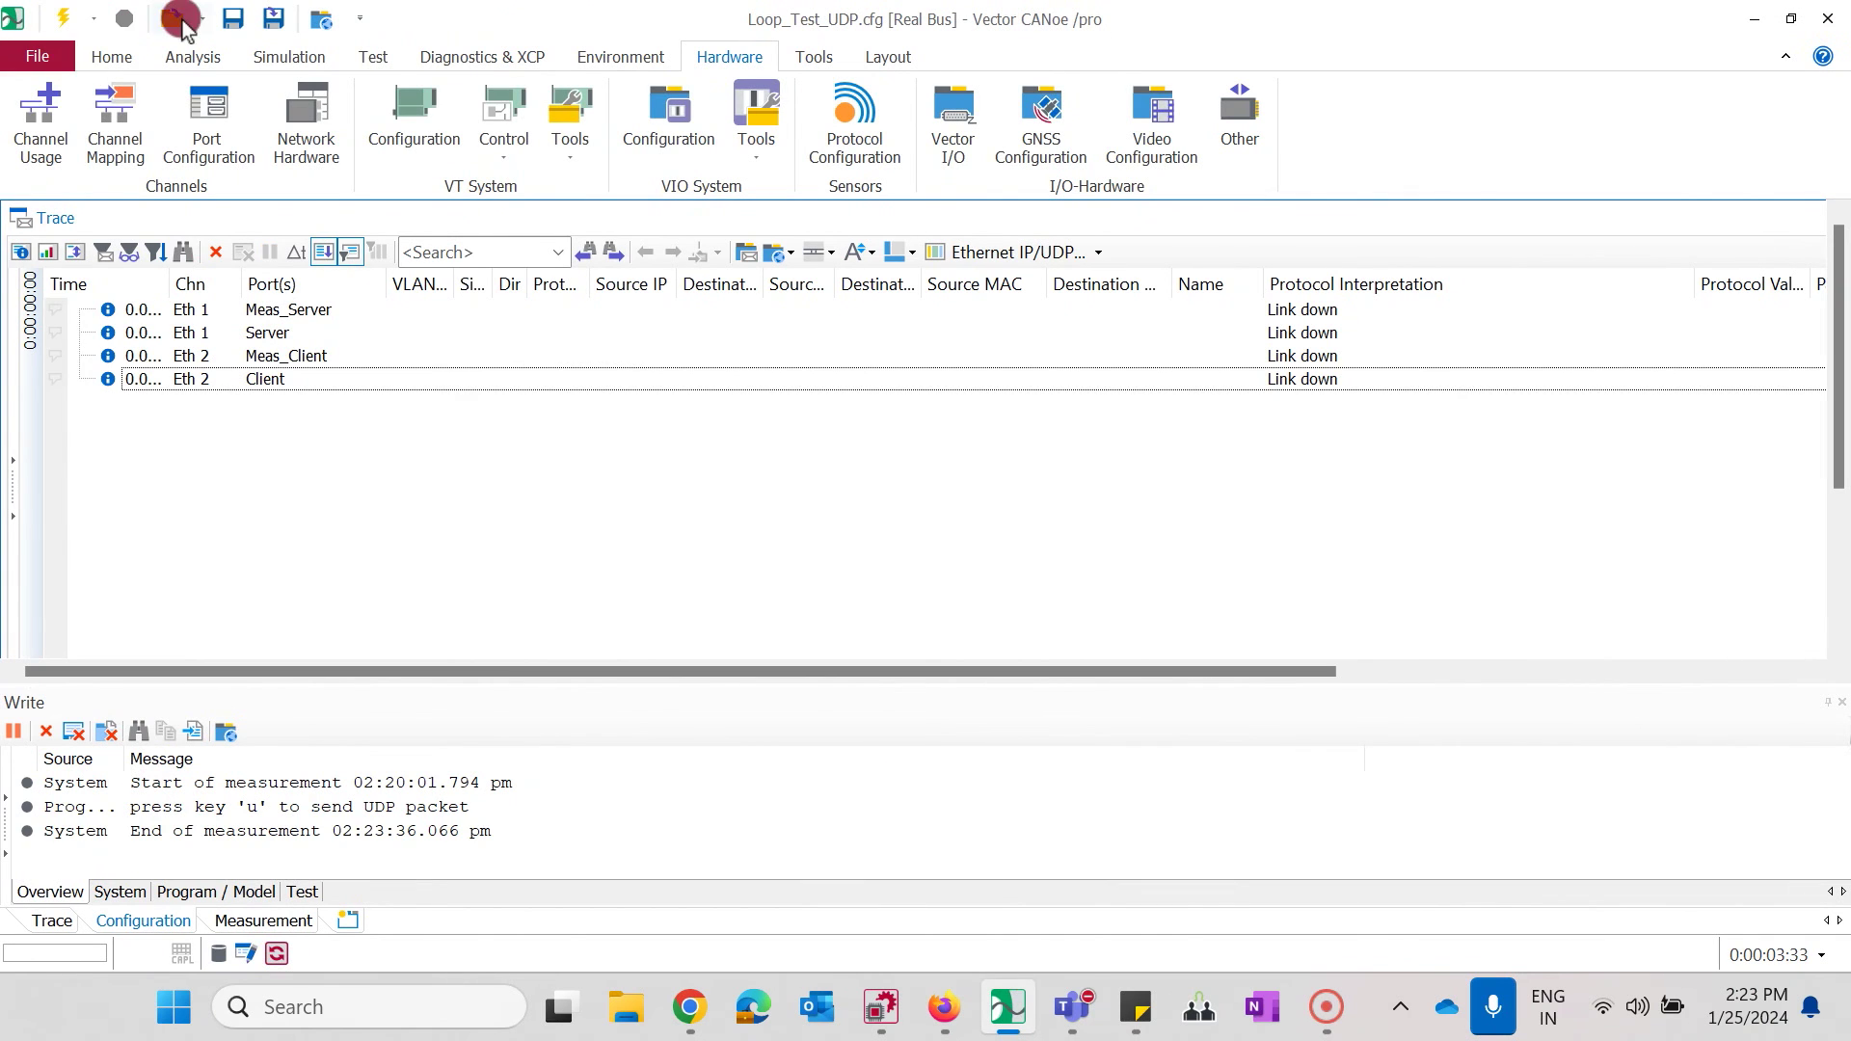
Confirm the Ethernet options use Network-based access set to 'always' and apply them.
left_click(325, 18)
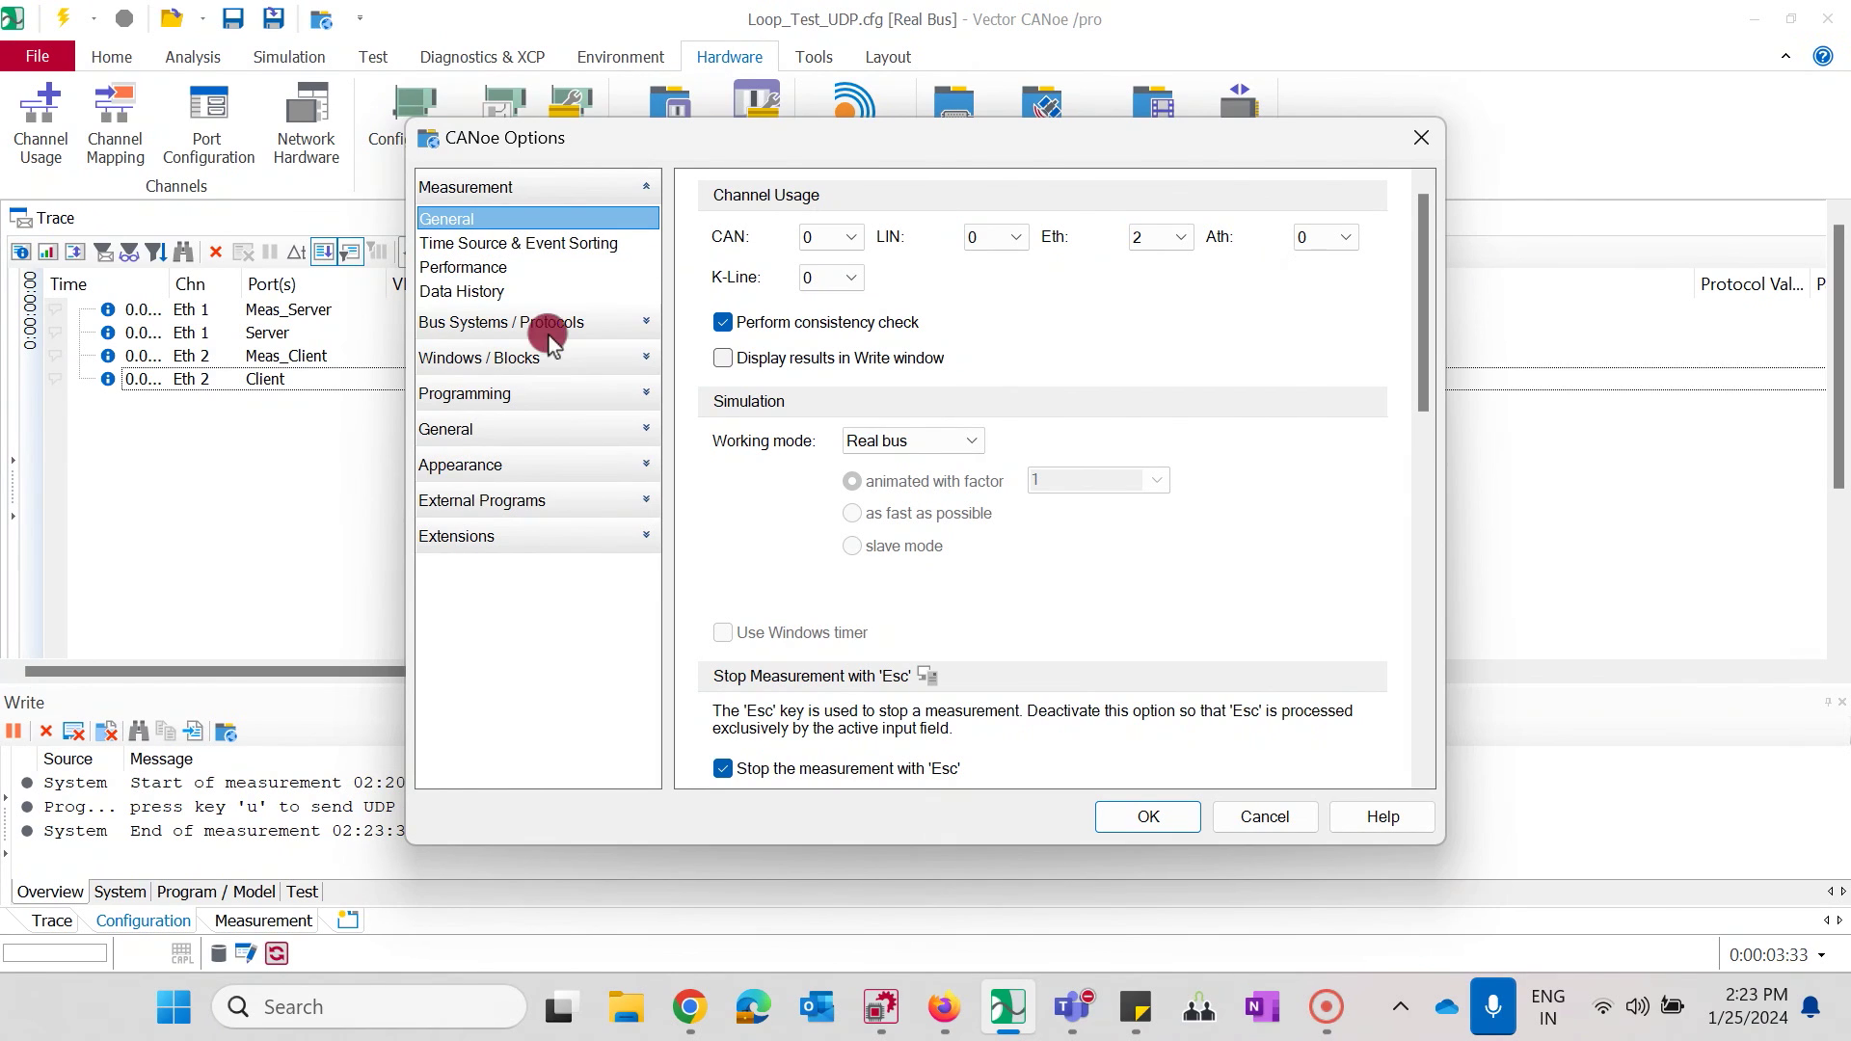
left_click(550, 332)
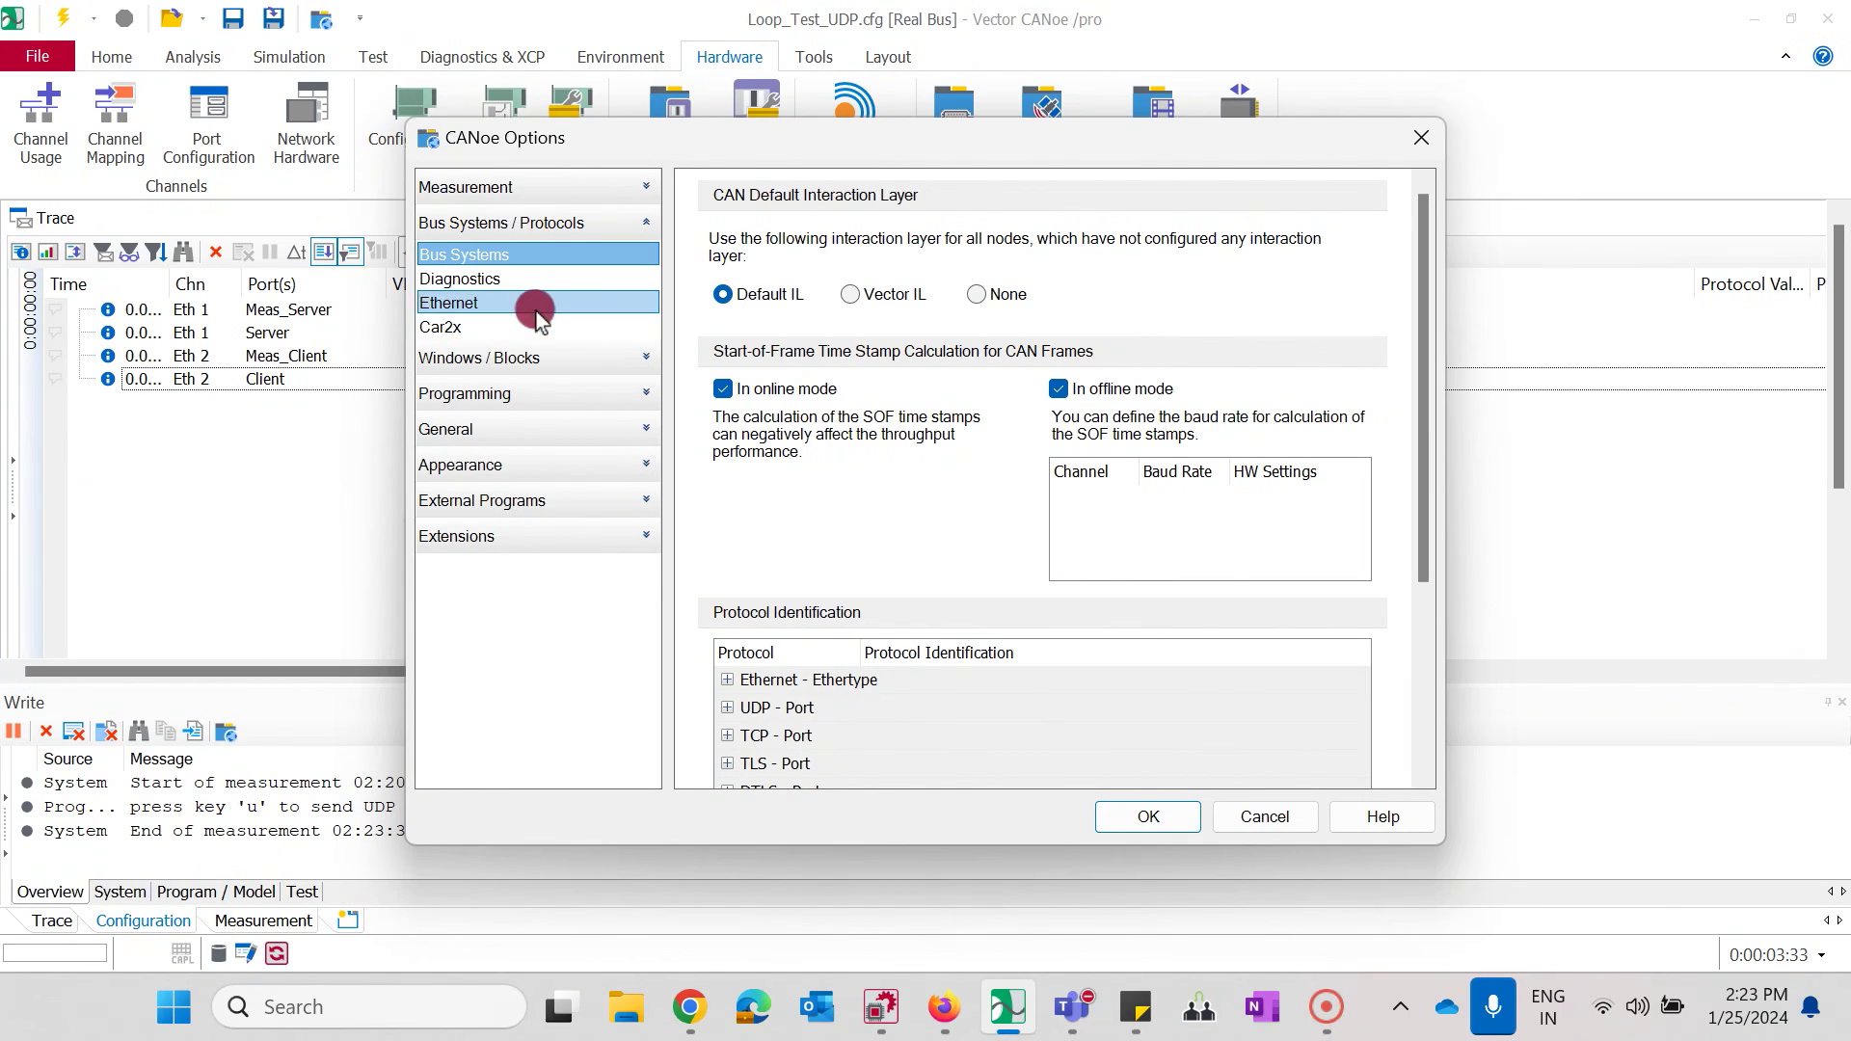
left_click(533, 306)
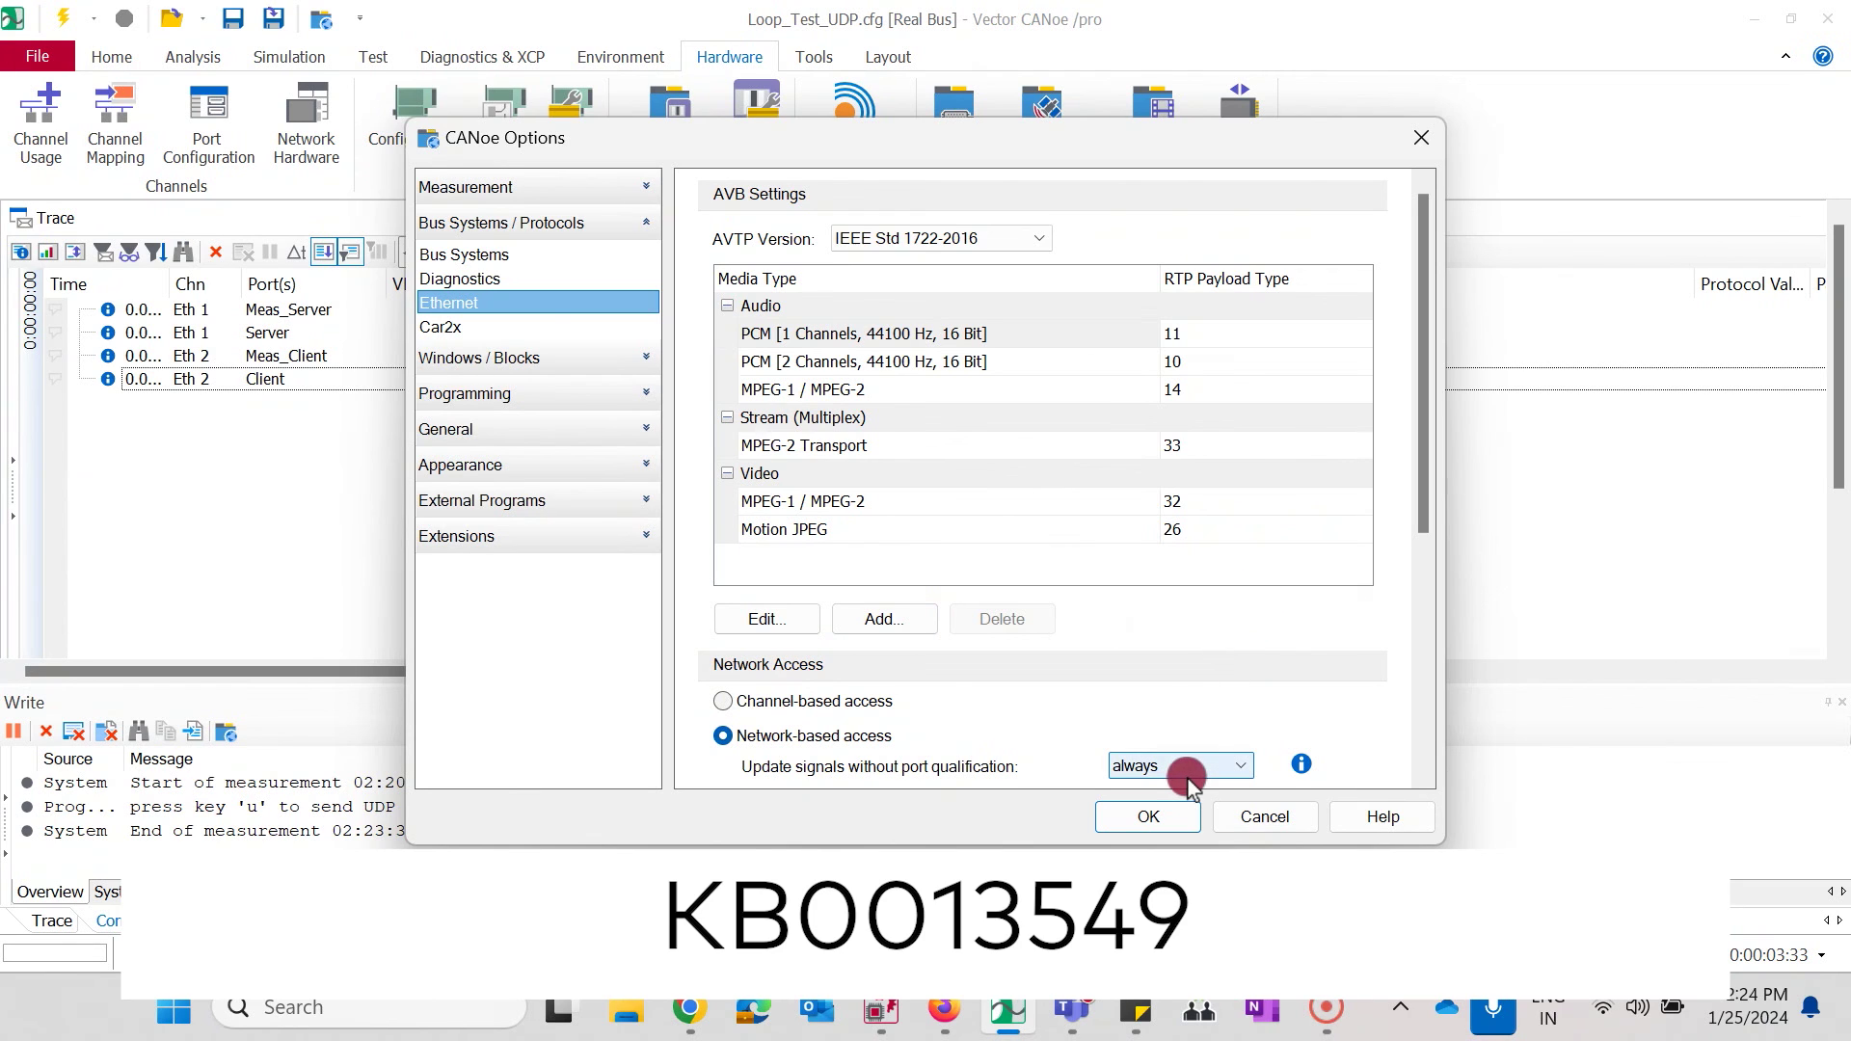
left_click(1194, 822)
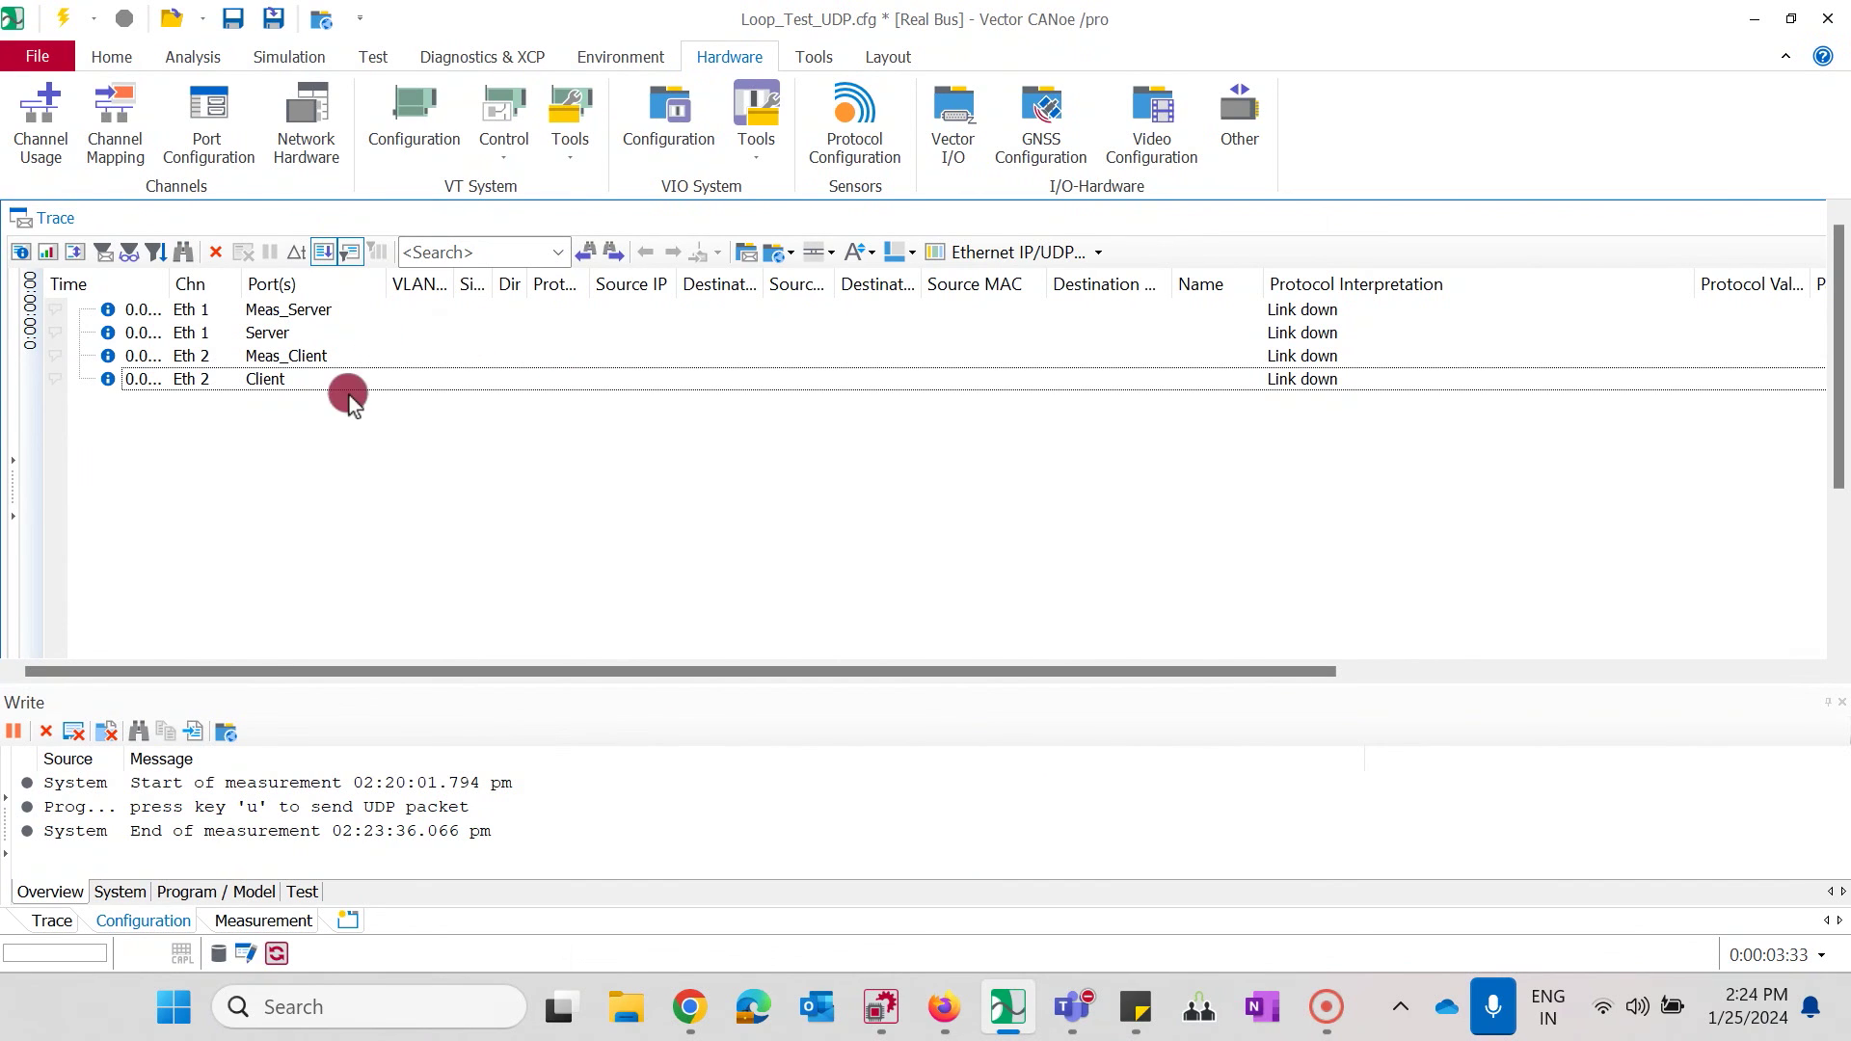
Show the Simulation Setup with the Server node on Eth_1 and Client node on Eth_2.
left_click(290, 58)
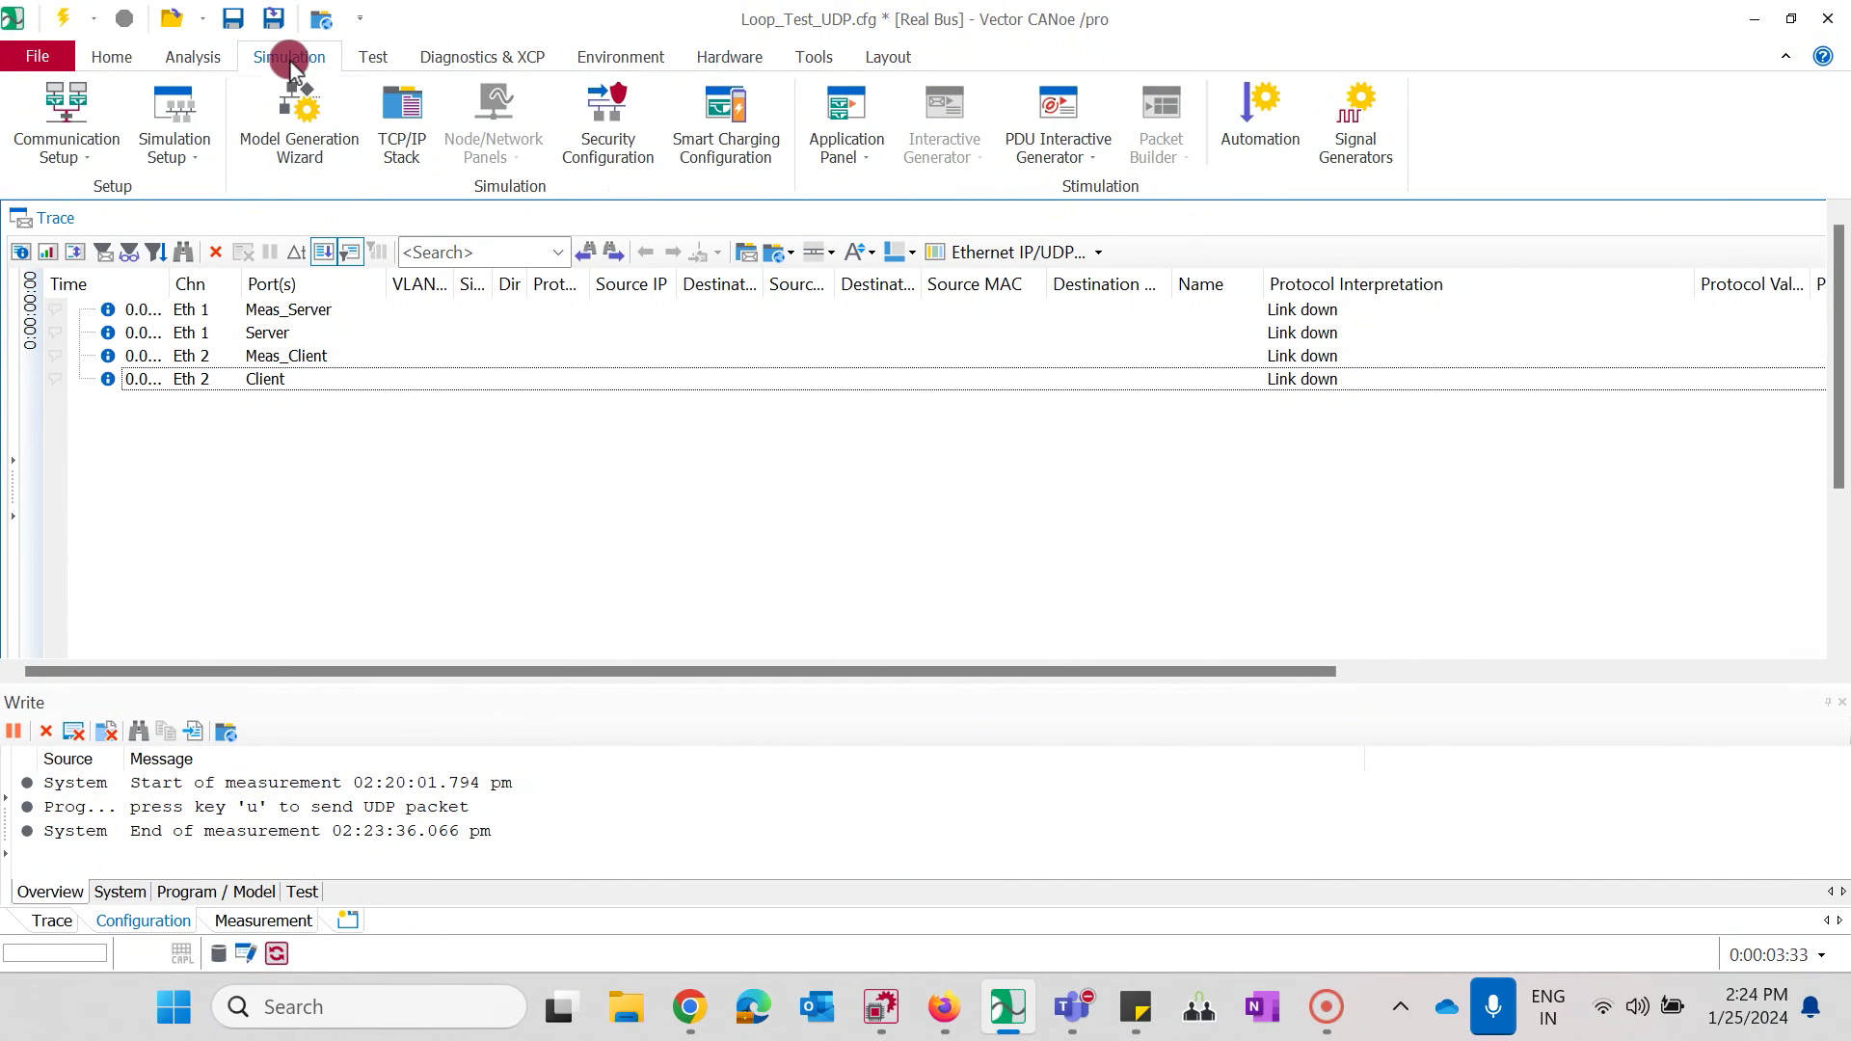
left_click(181, 108)
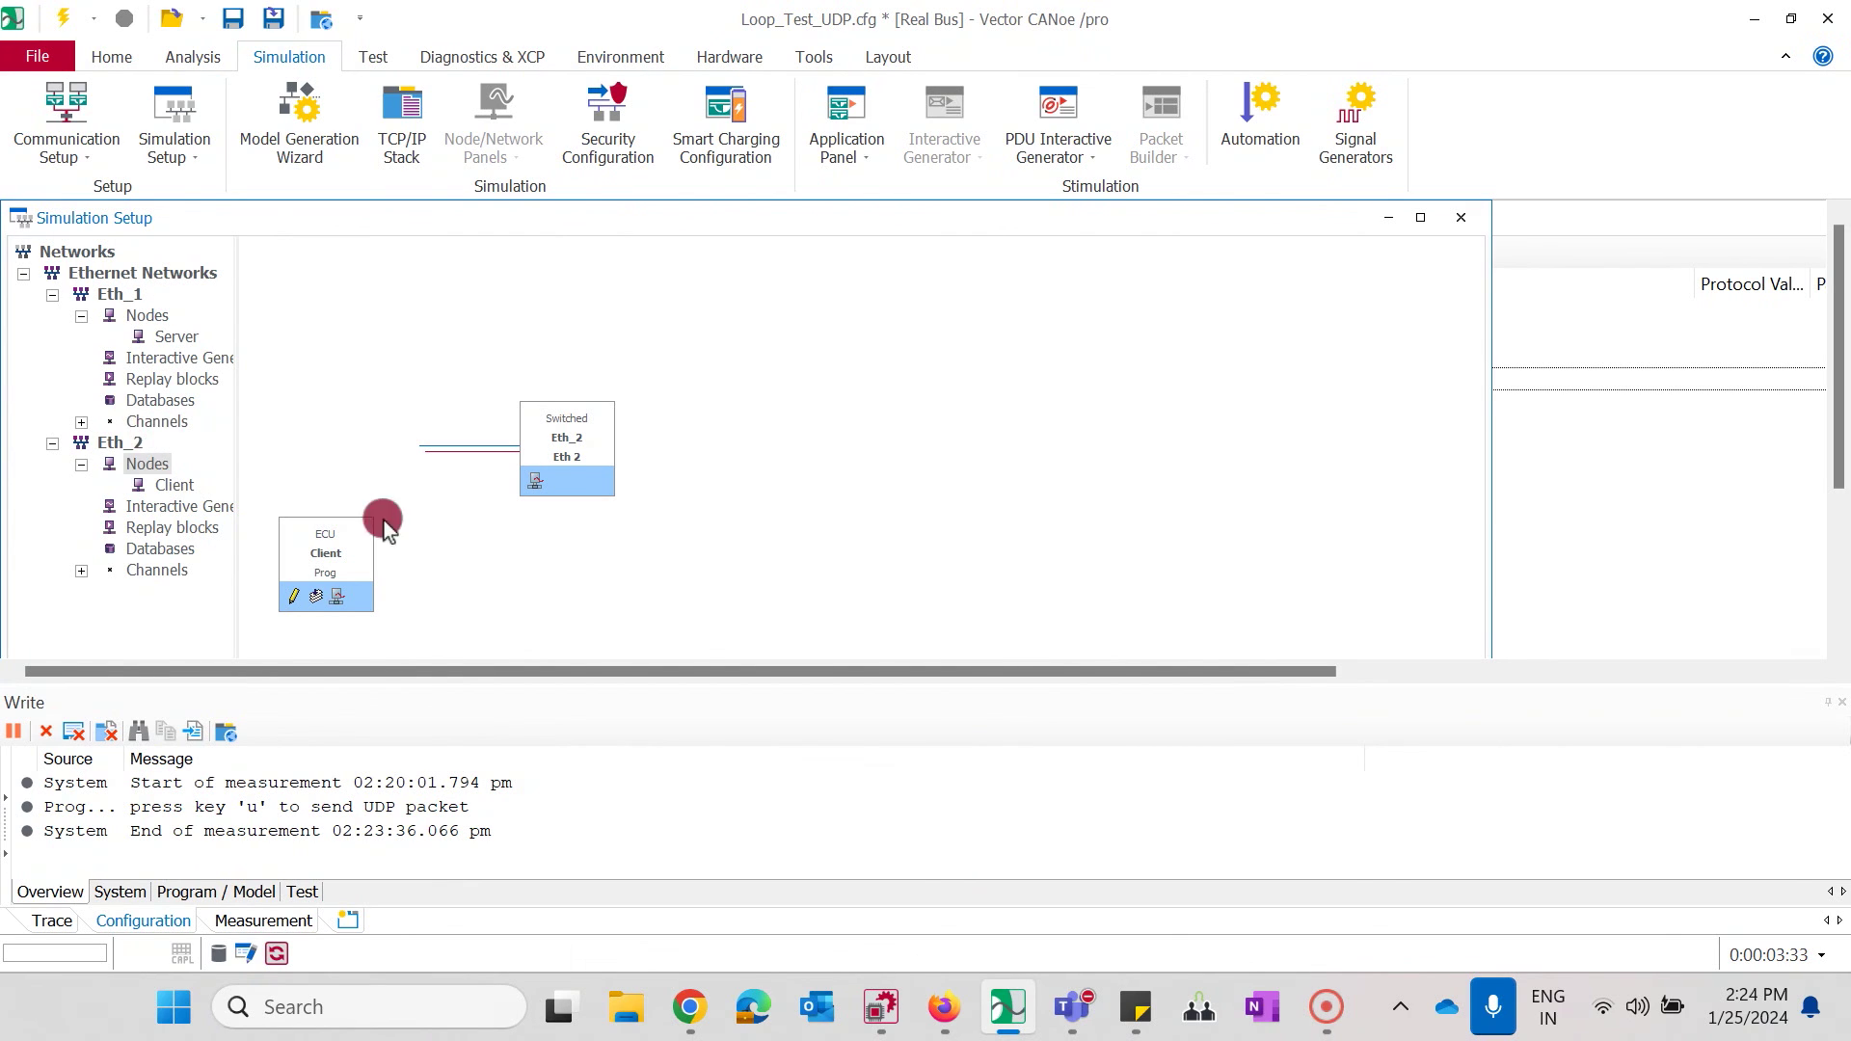
Discard the Meas_Server port edit and accept network Eth_1 with its name unchanged.
left_click(880, 1007)
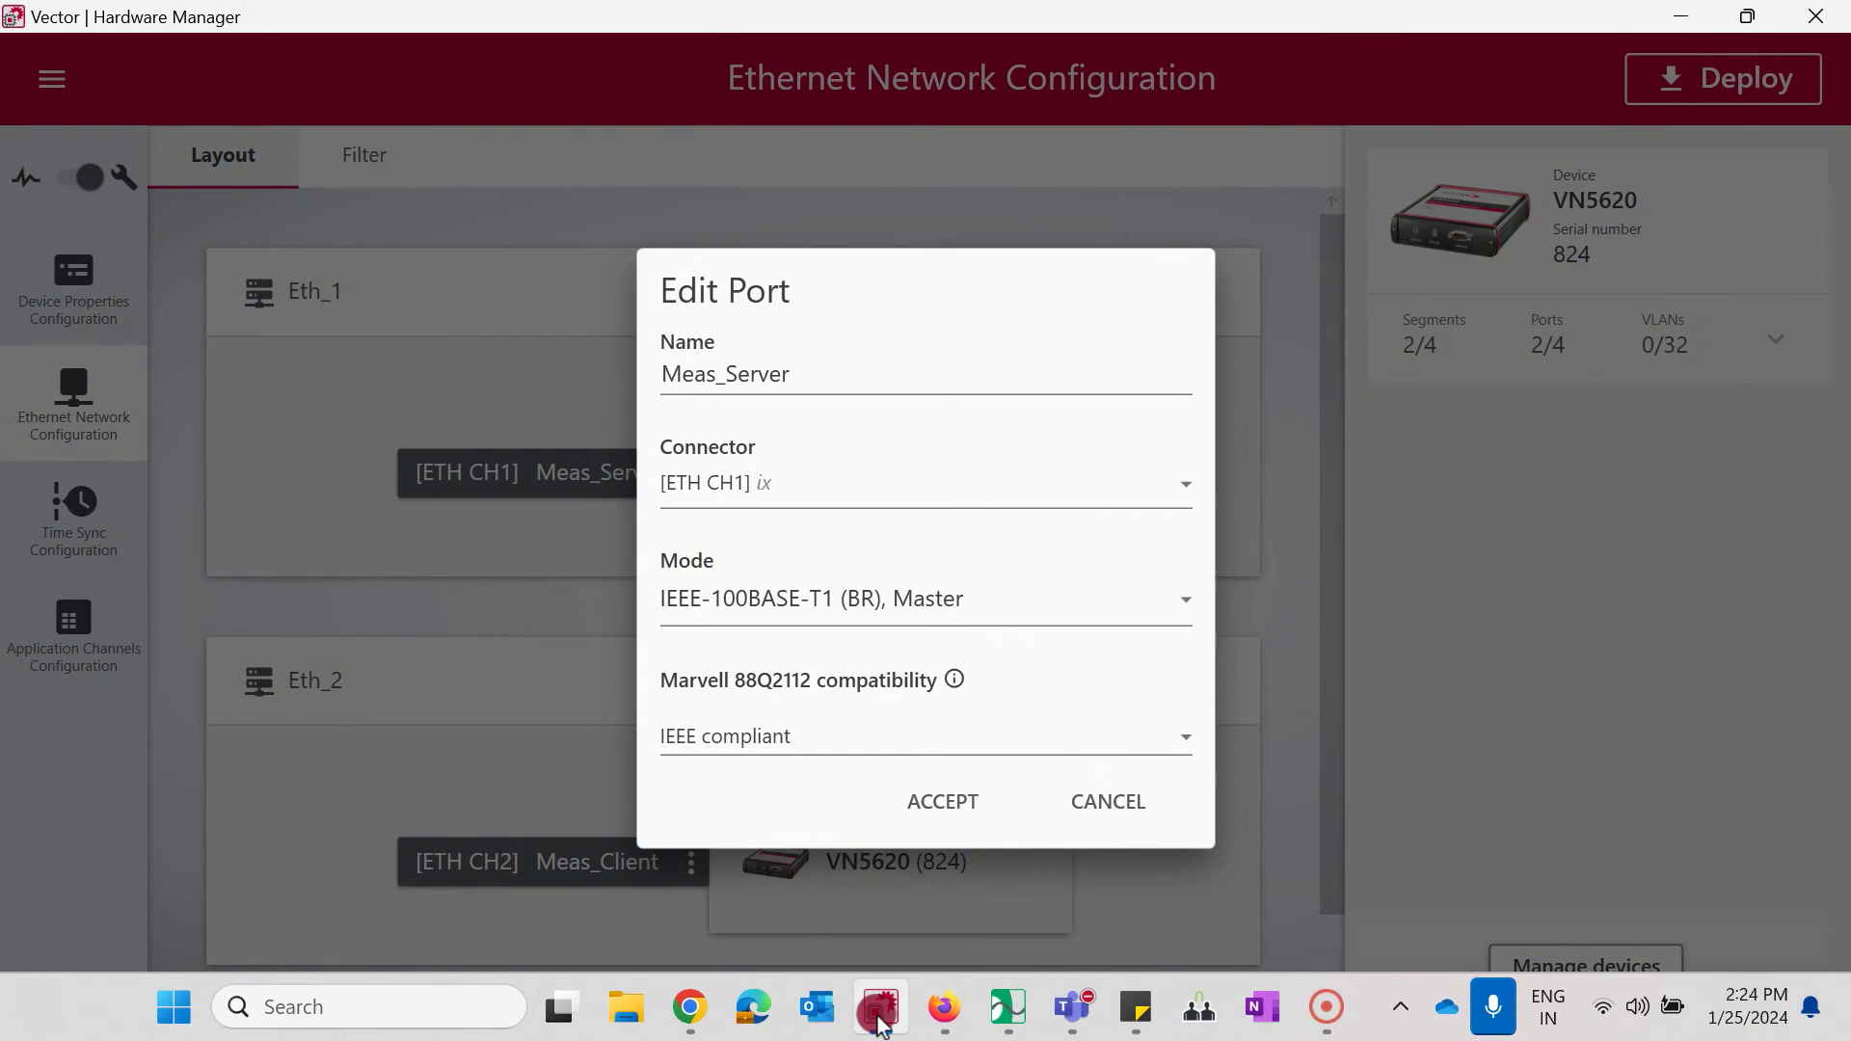
left_click(1062, 806)
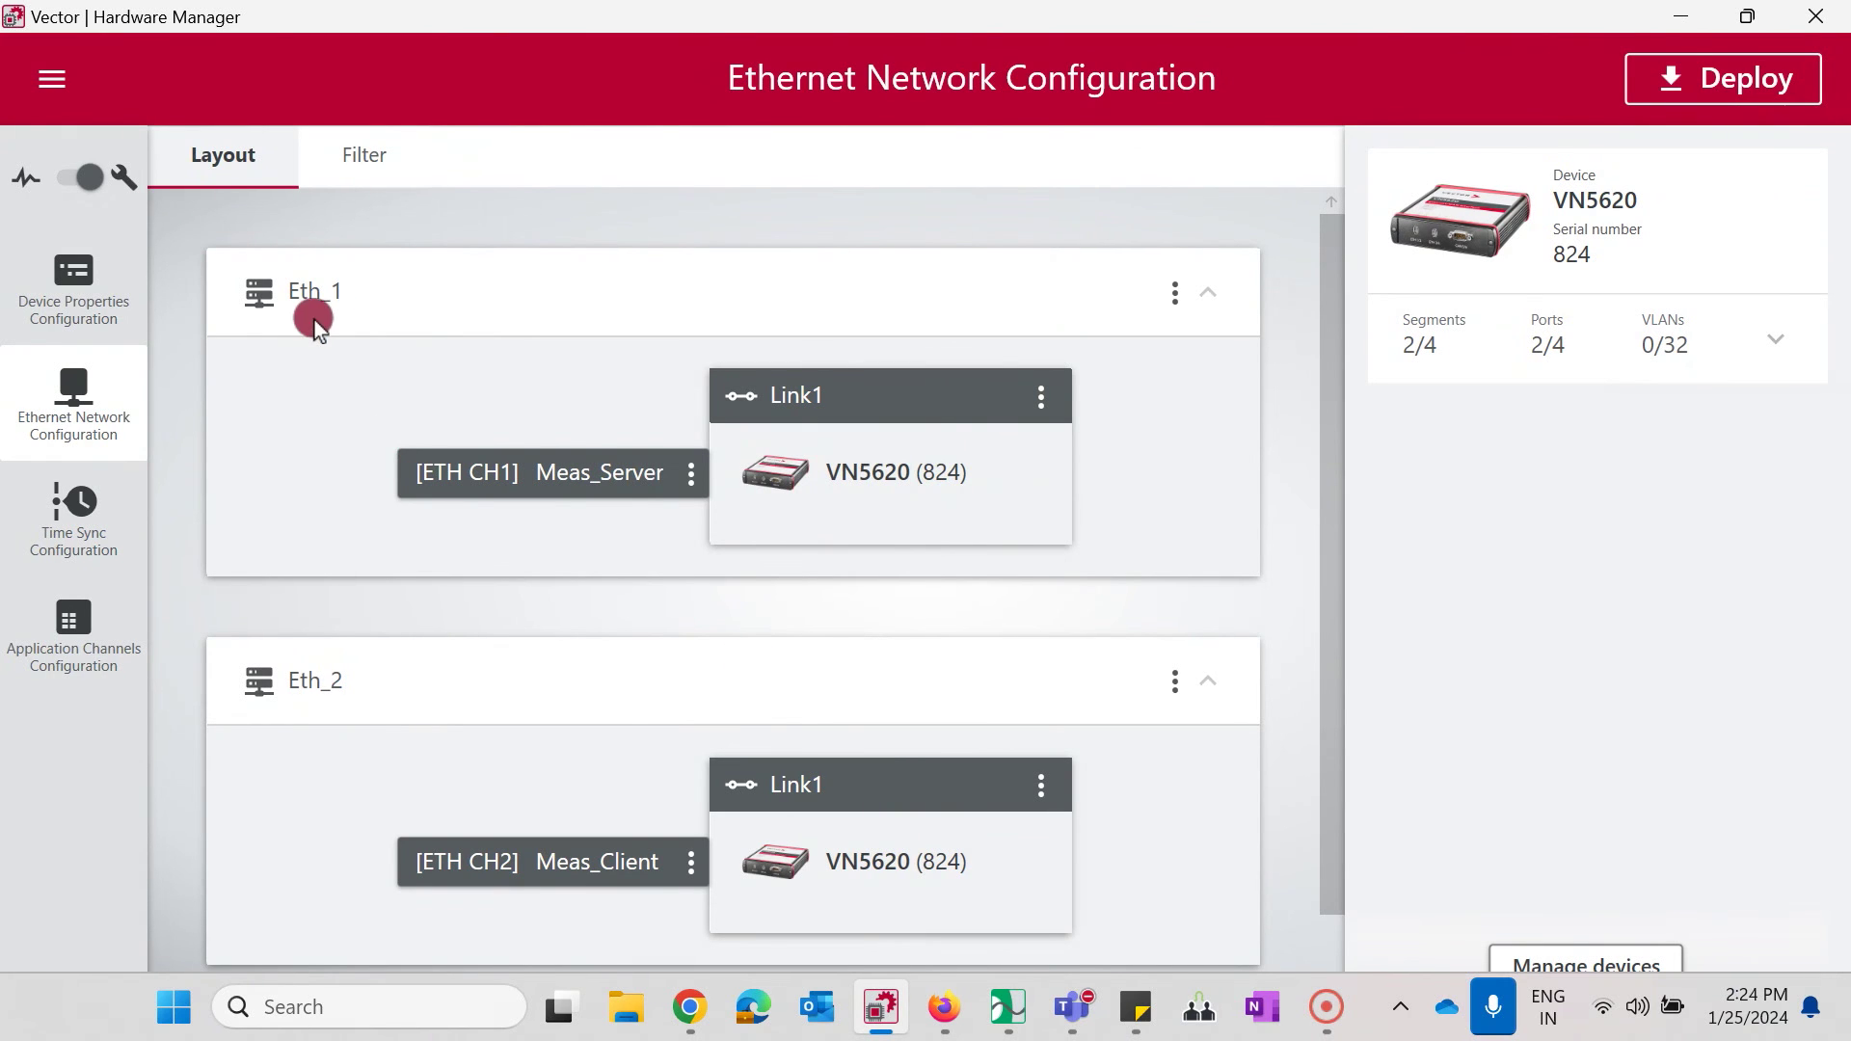
left_click(1176, 303)
left_click(1242, 402)
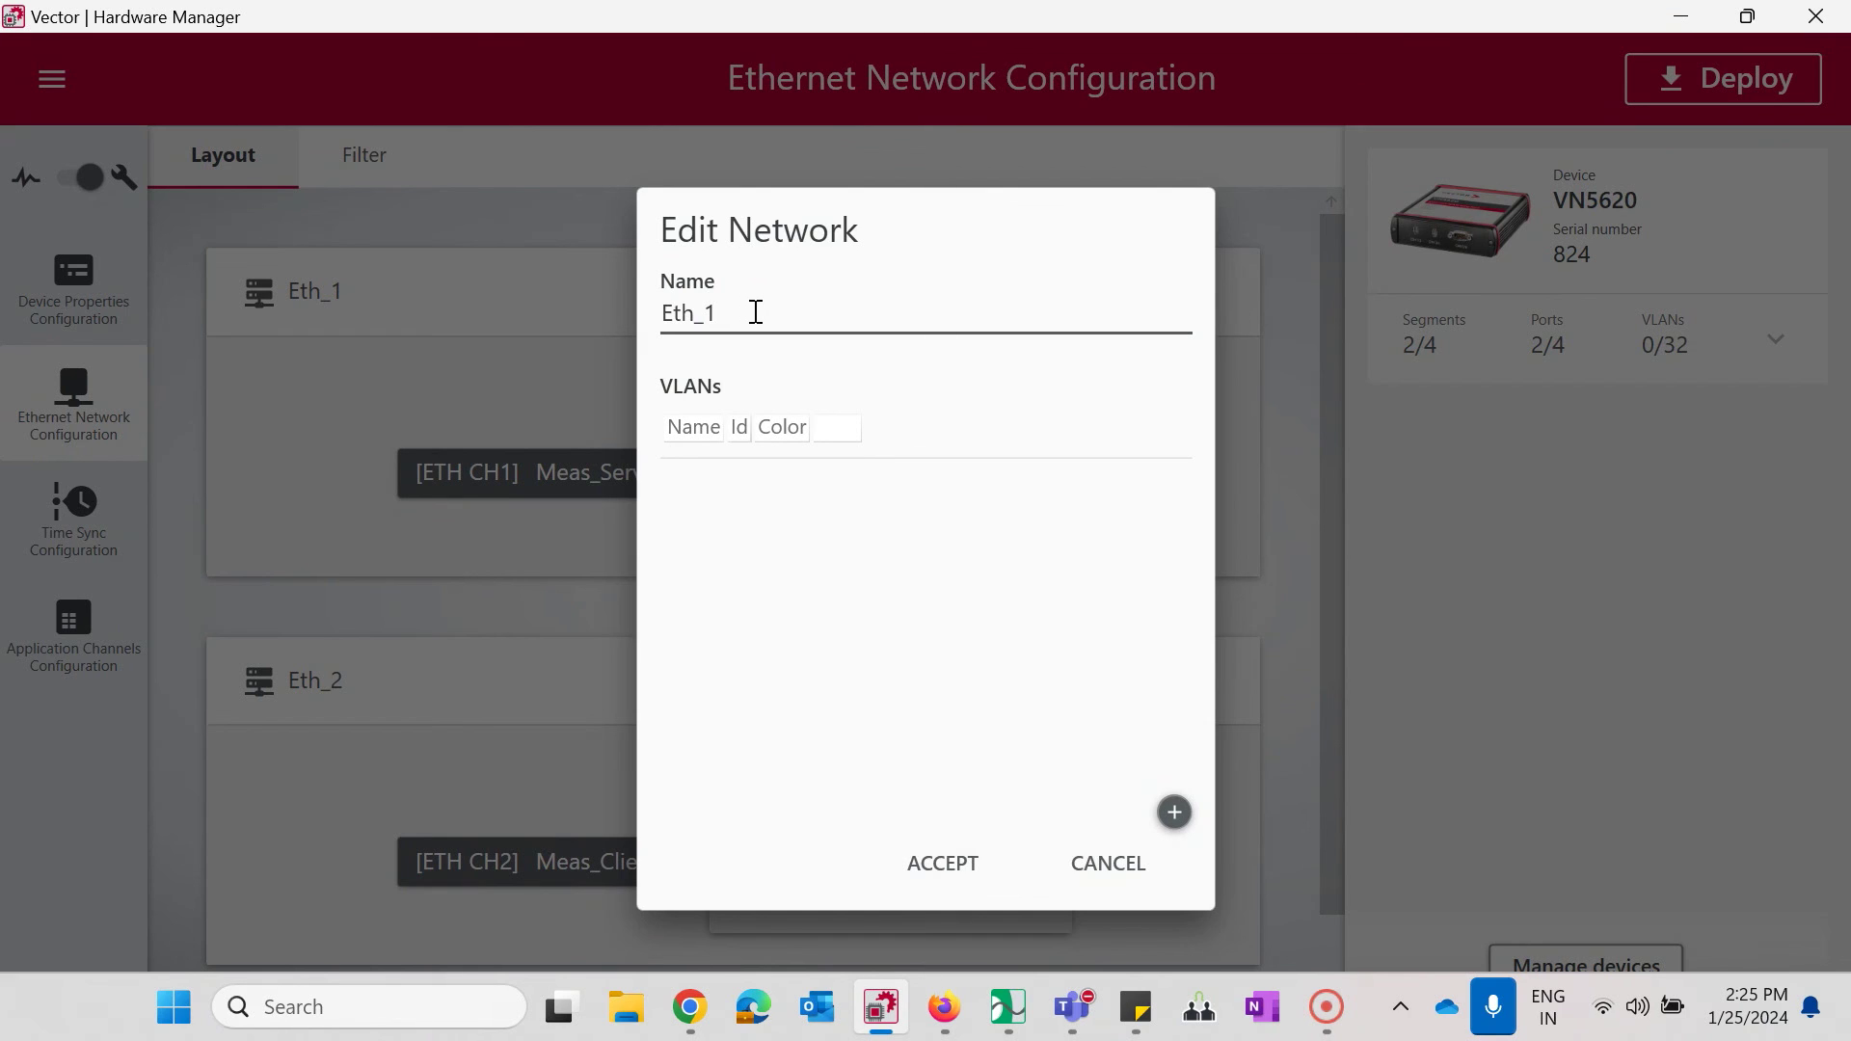
left_click(976, 865)
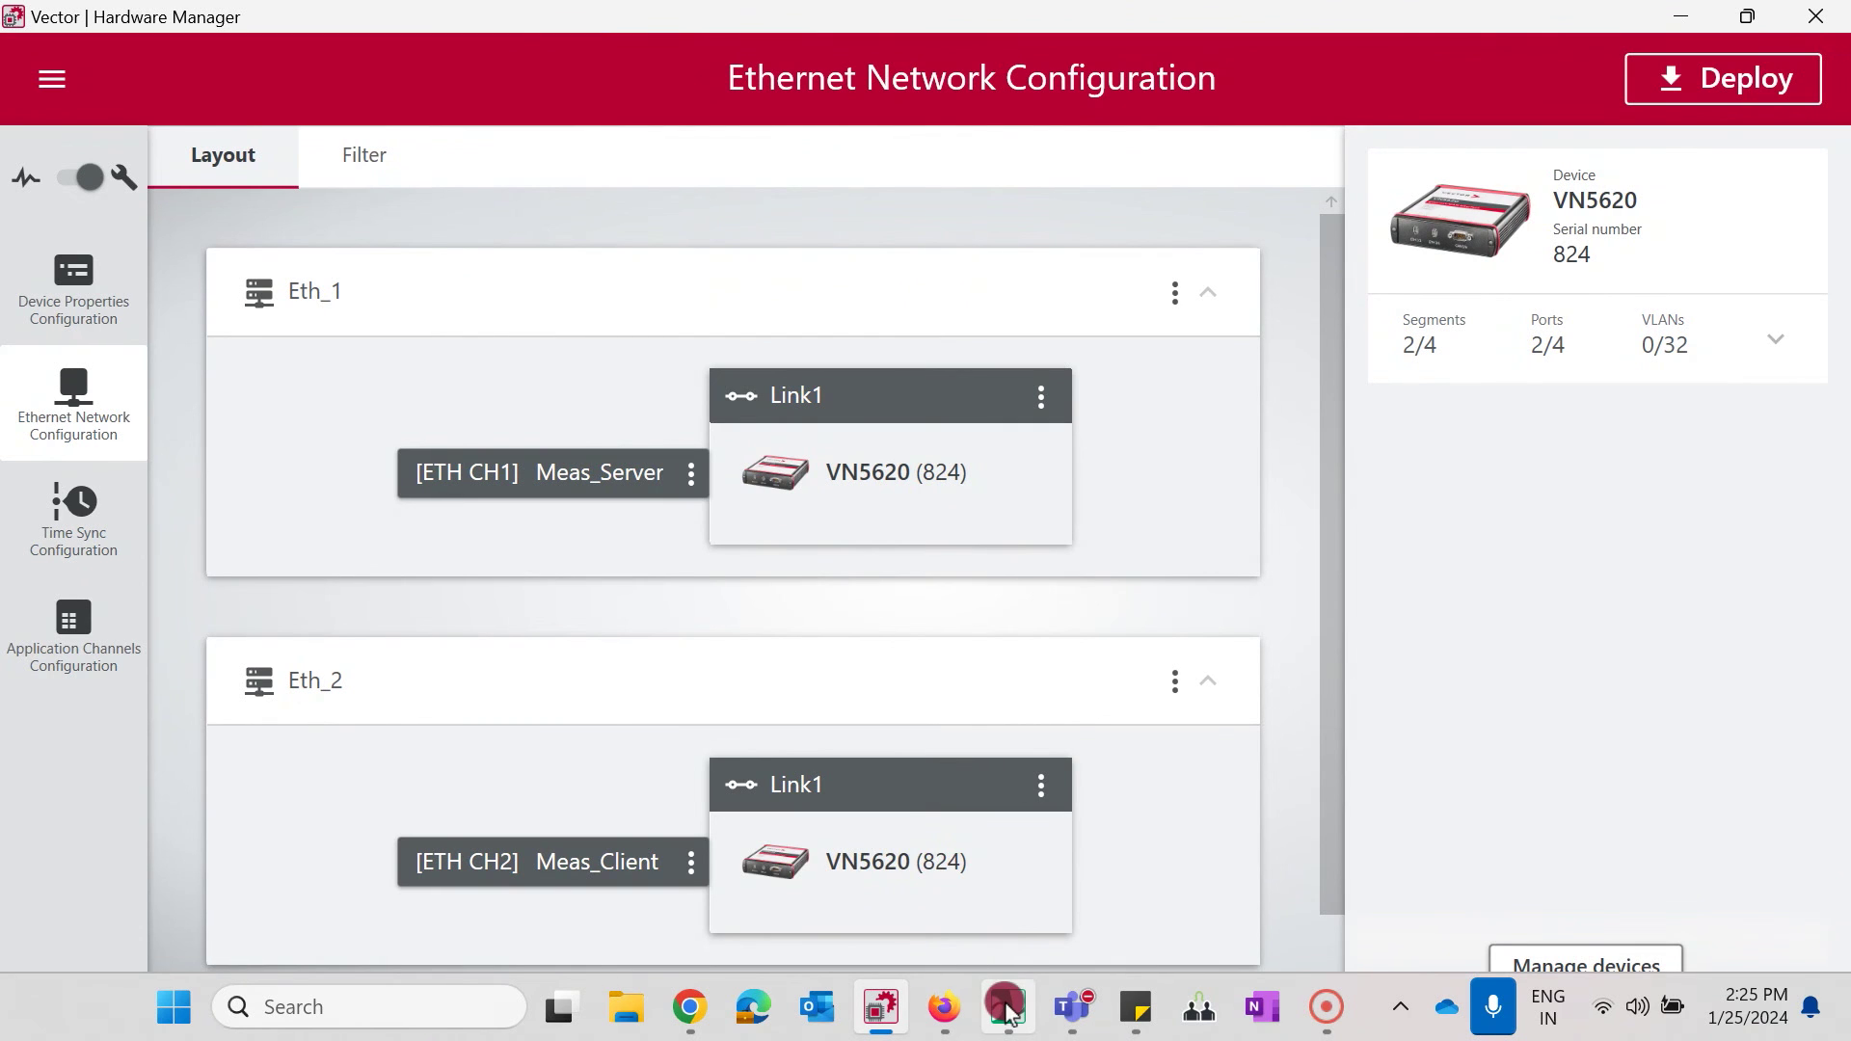
Open CANoe's Port Configuration for networks Eth_1 and Eth_2.
mouse_move(1030, 1024)
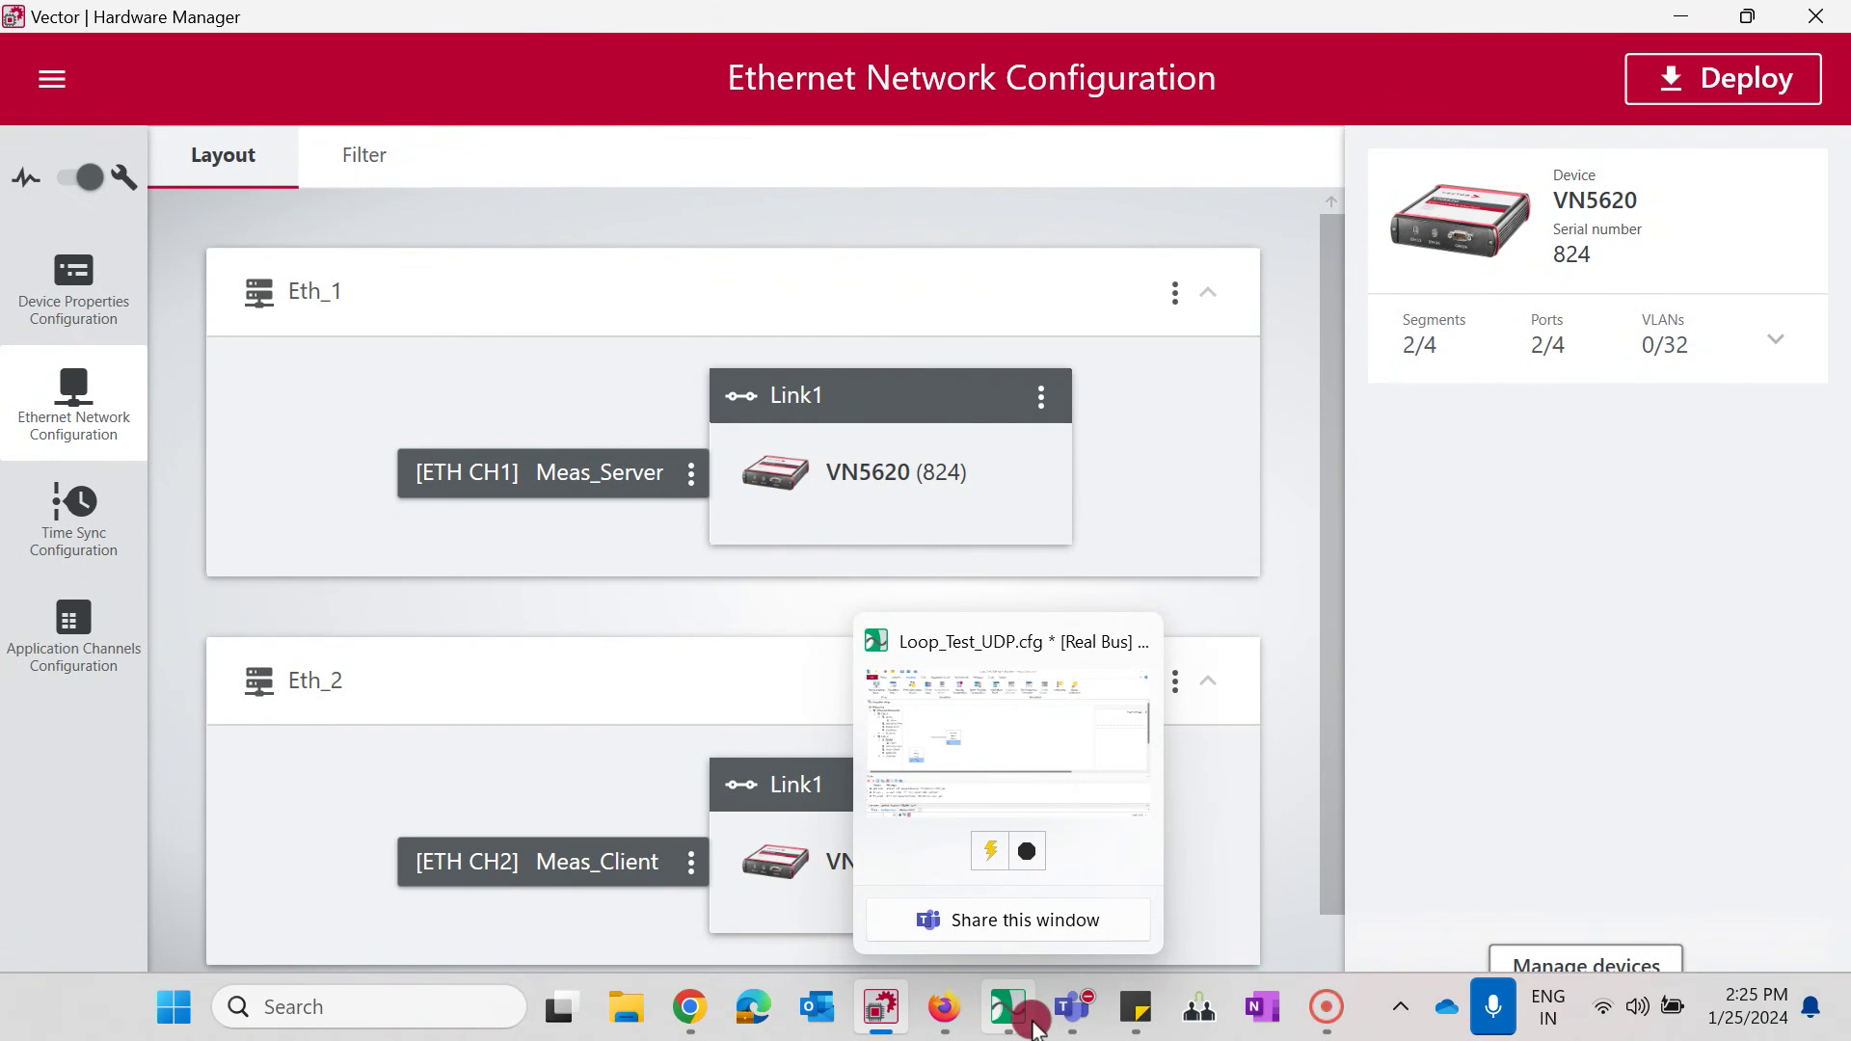
left_click(1029, 1024)
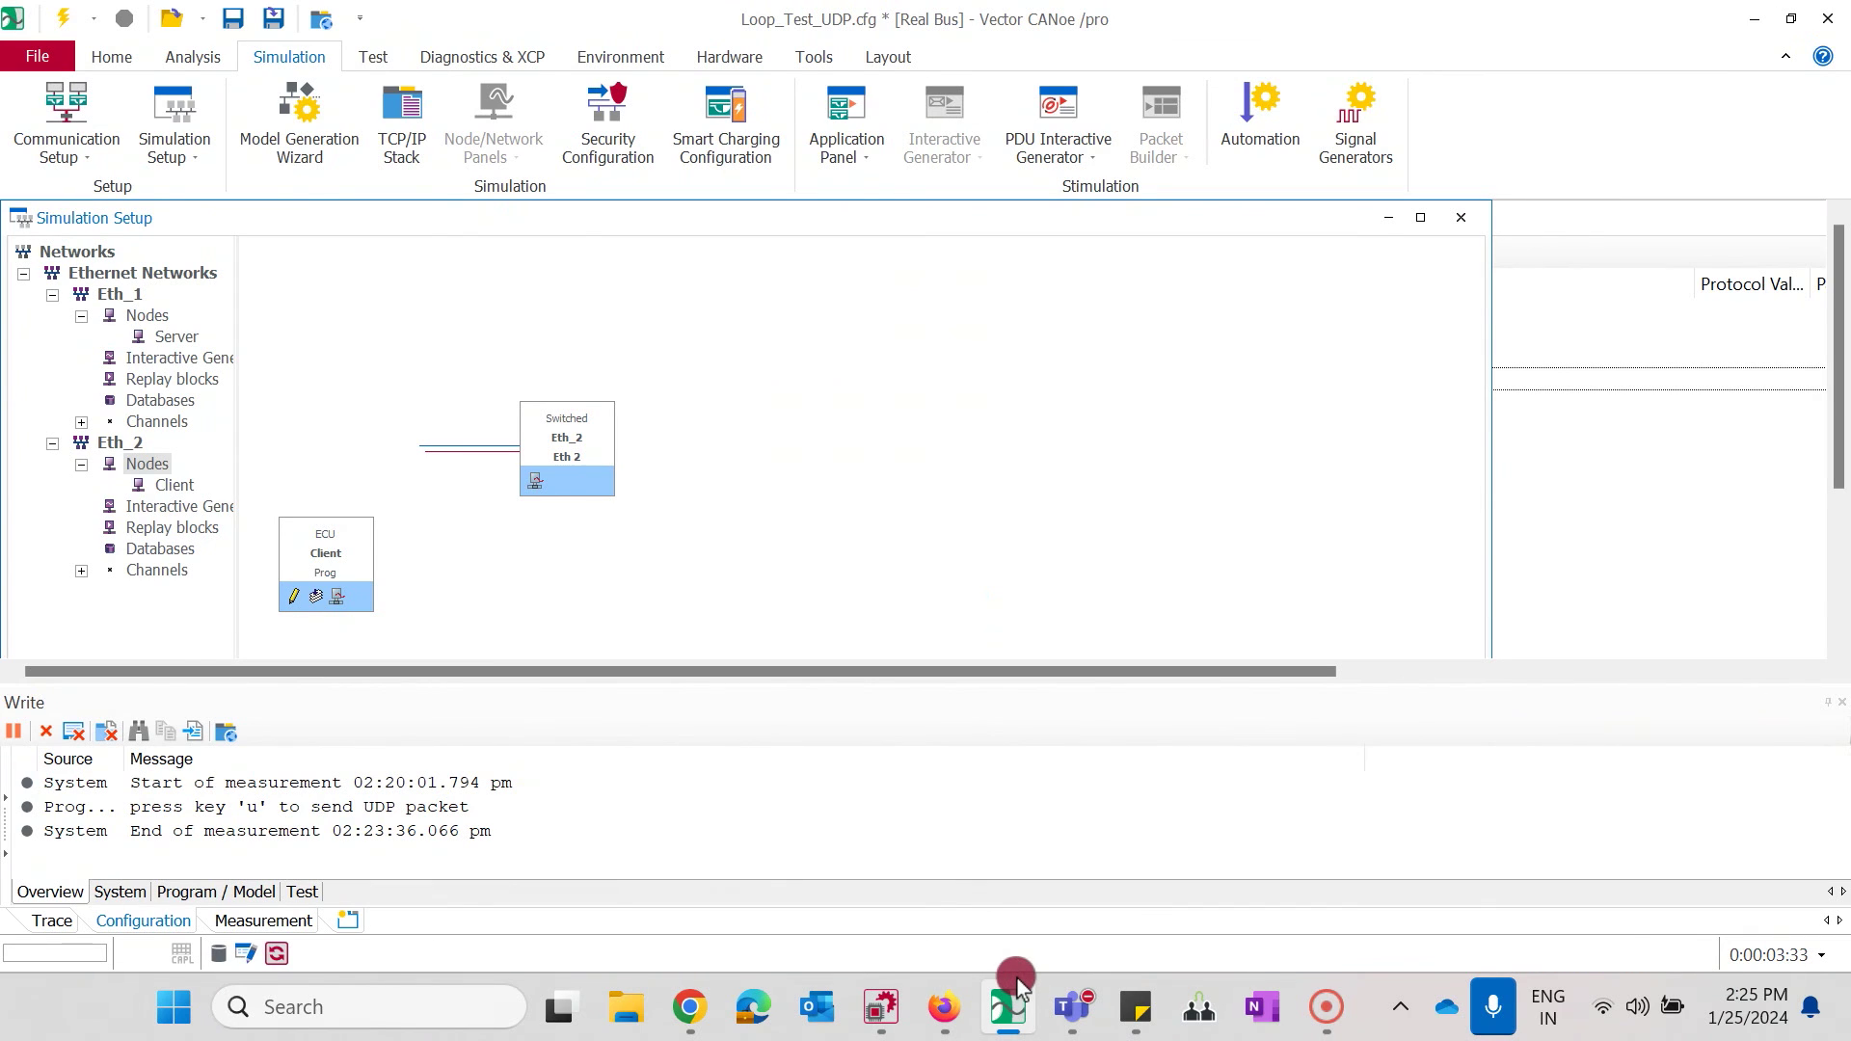
left_click(731, 60)
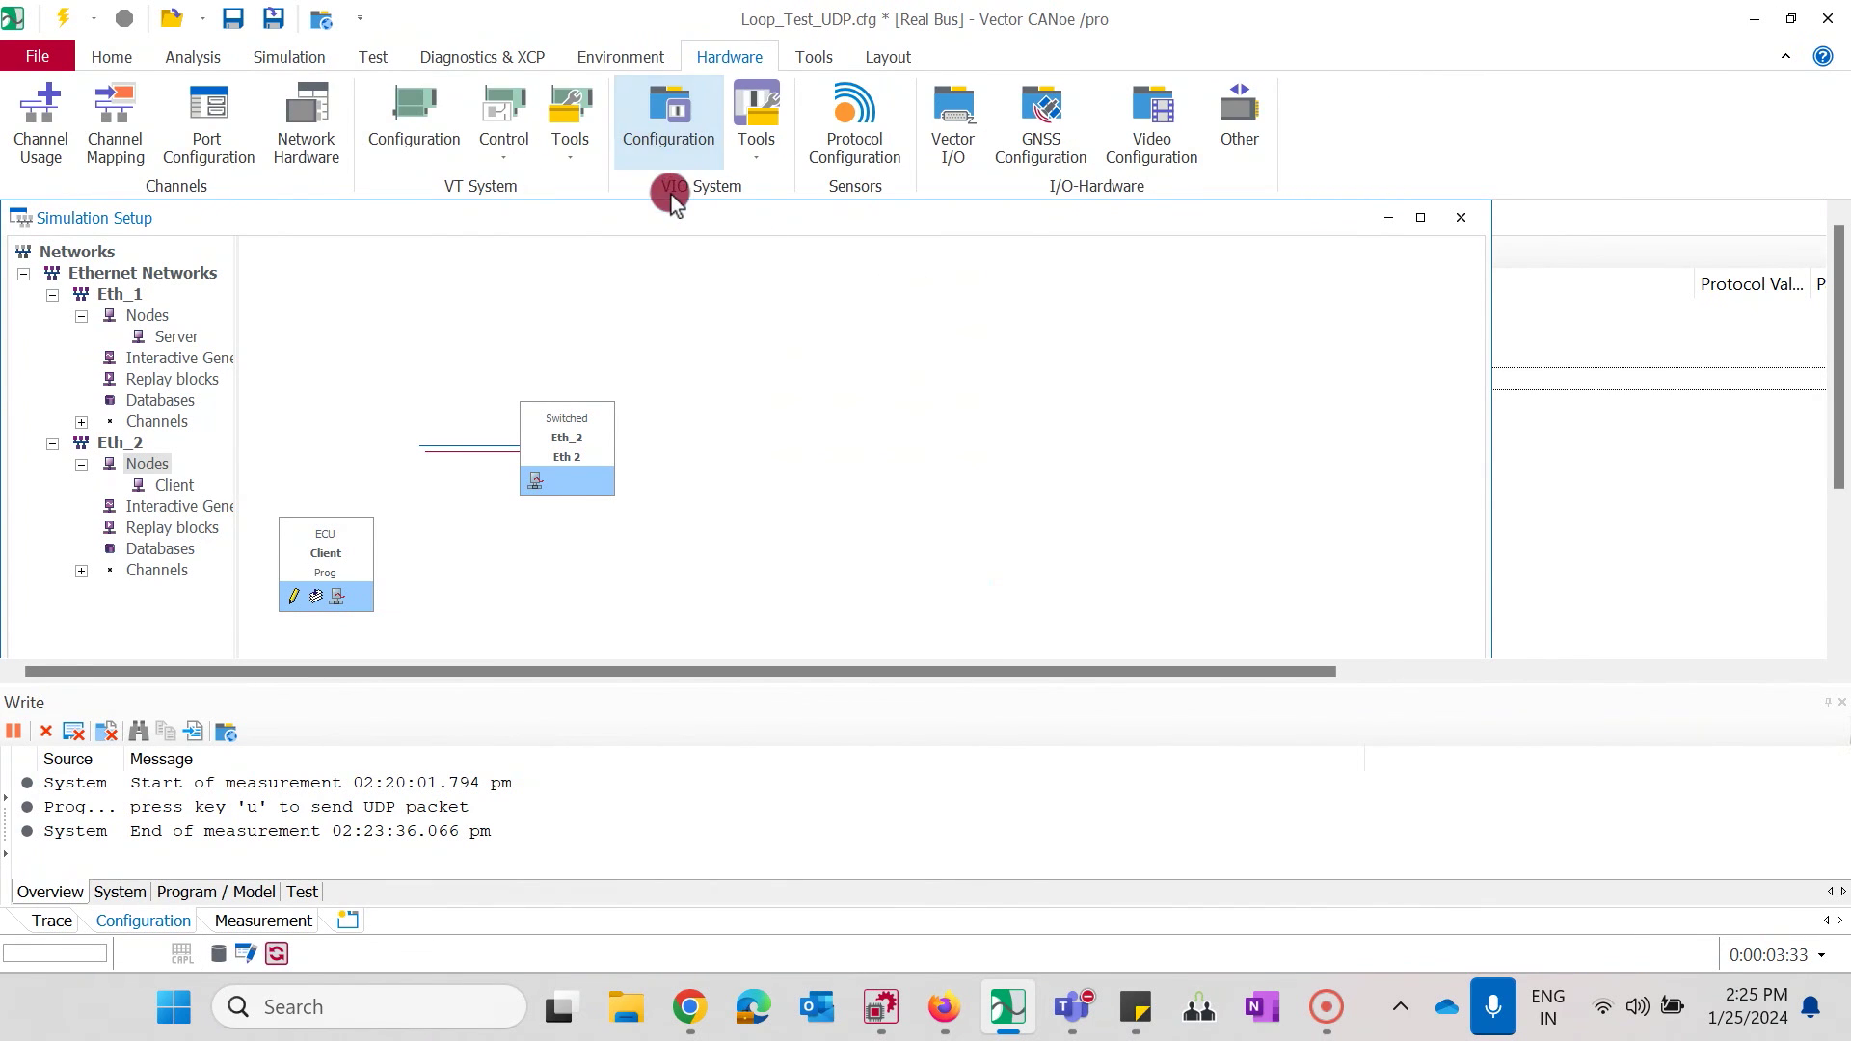
left_click(210, 162)
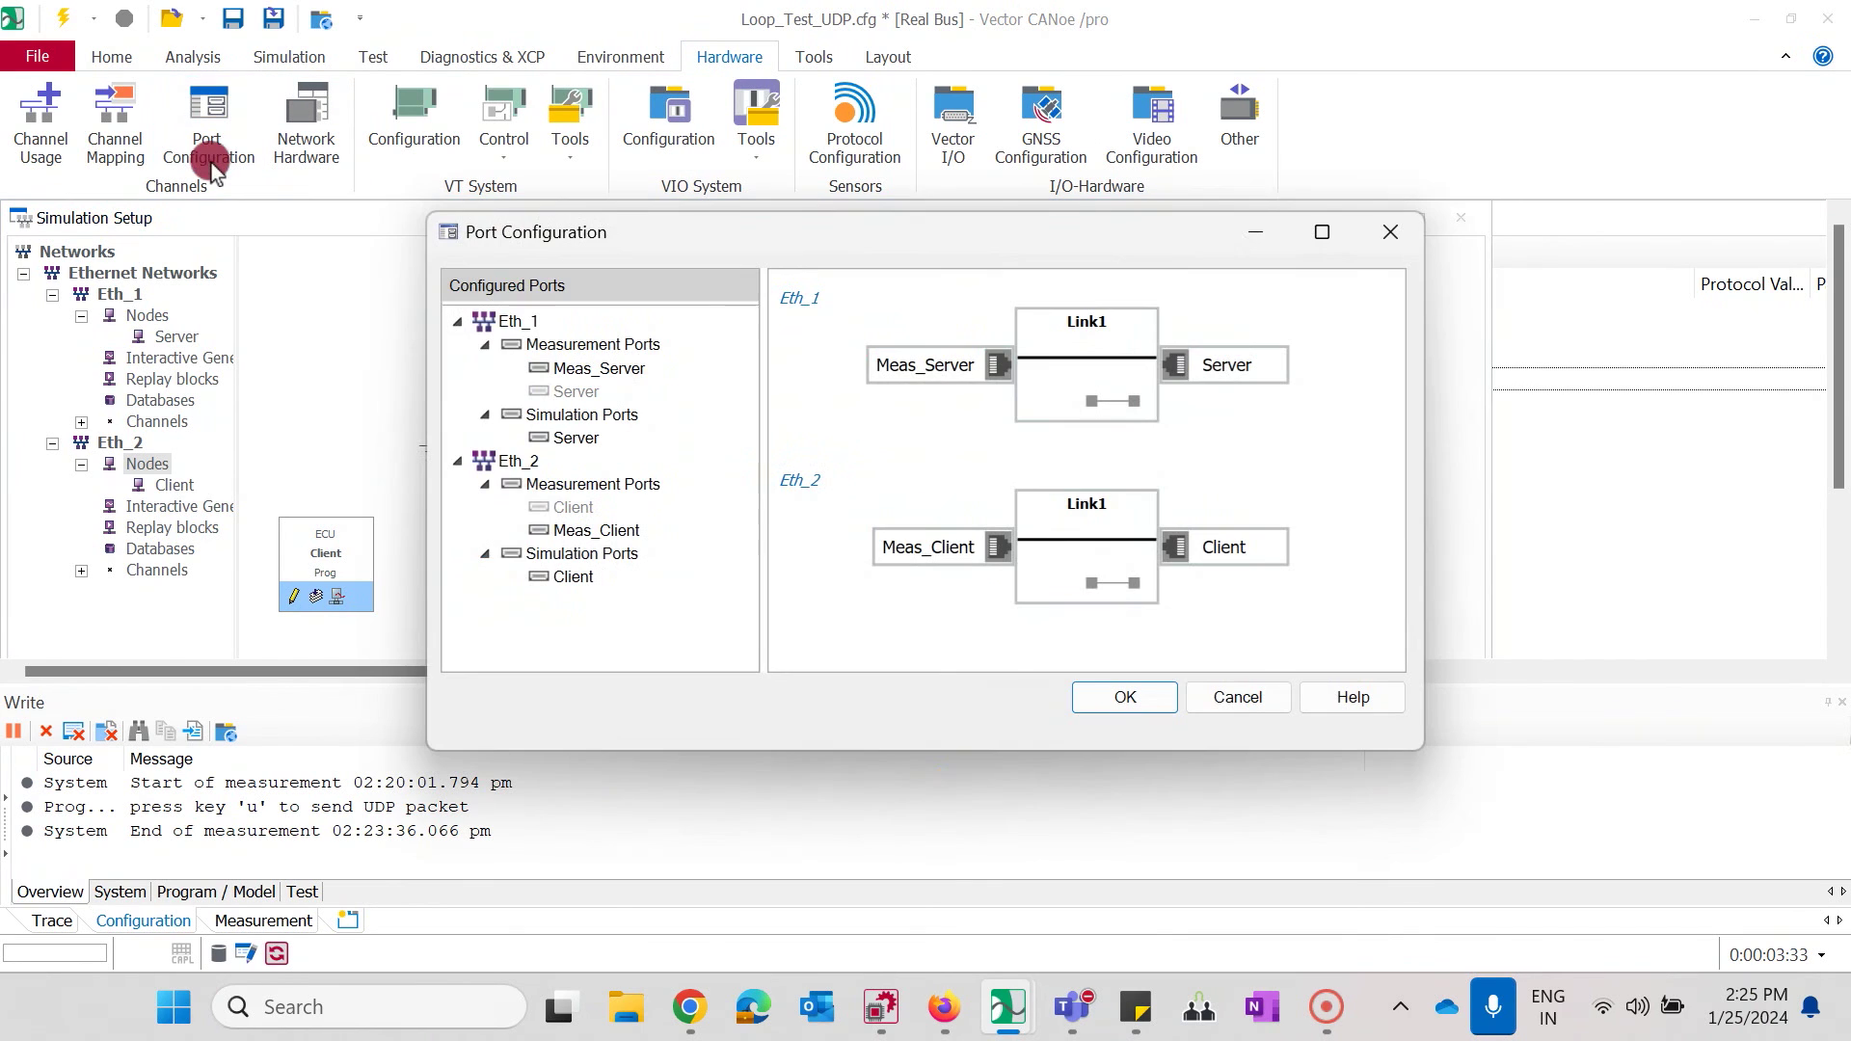
Deactivate and then reactivate the Meas_Server measurement port.
right_click(599, 371)
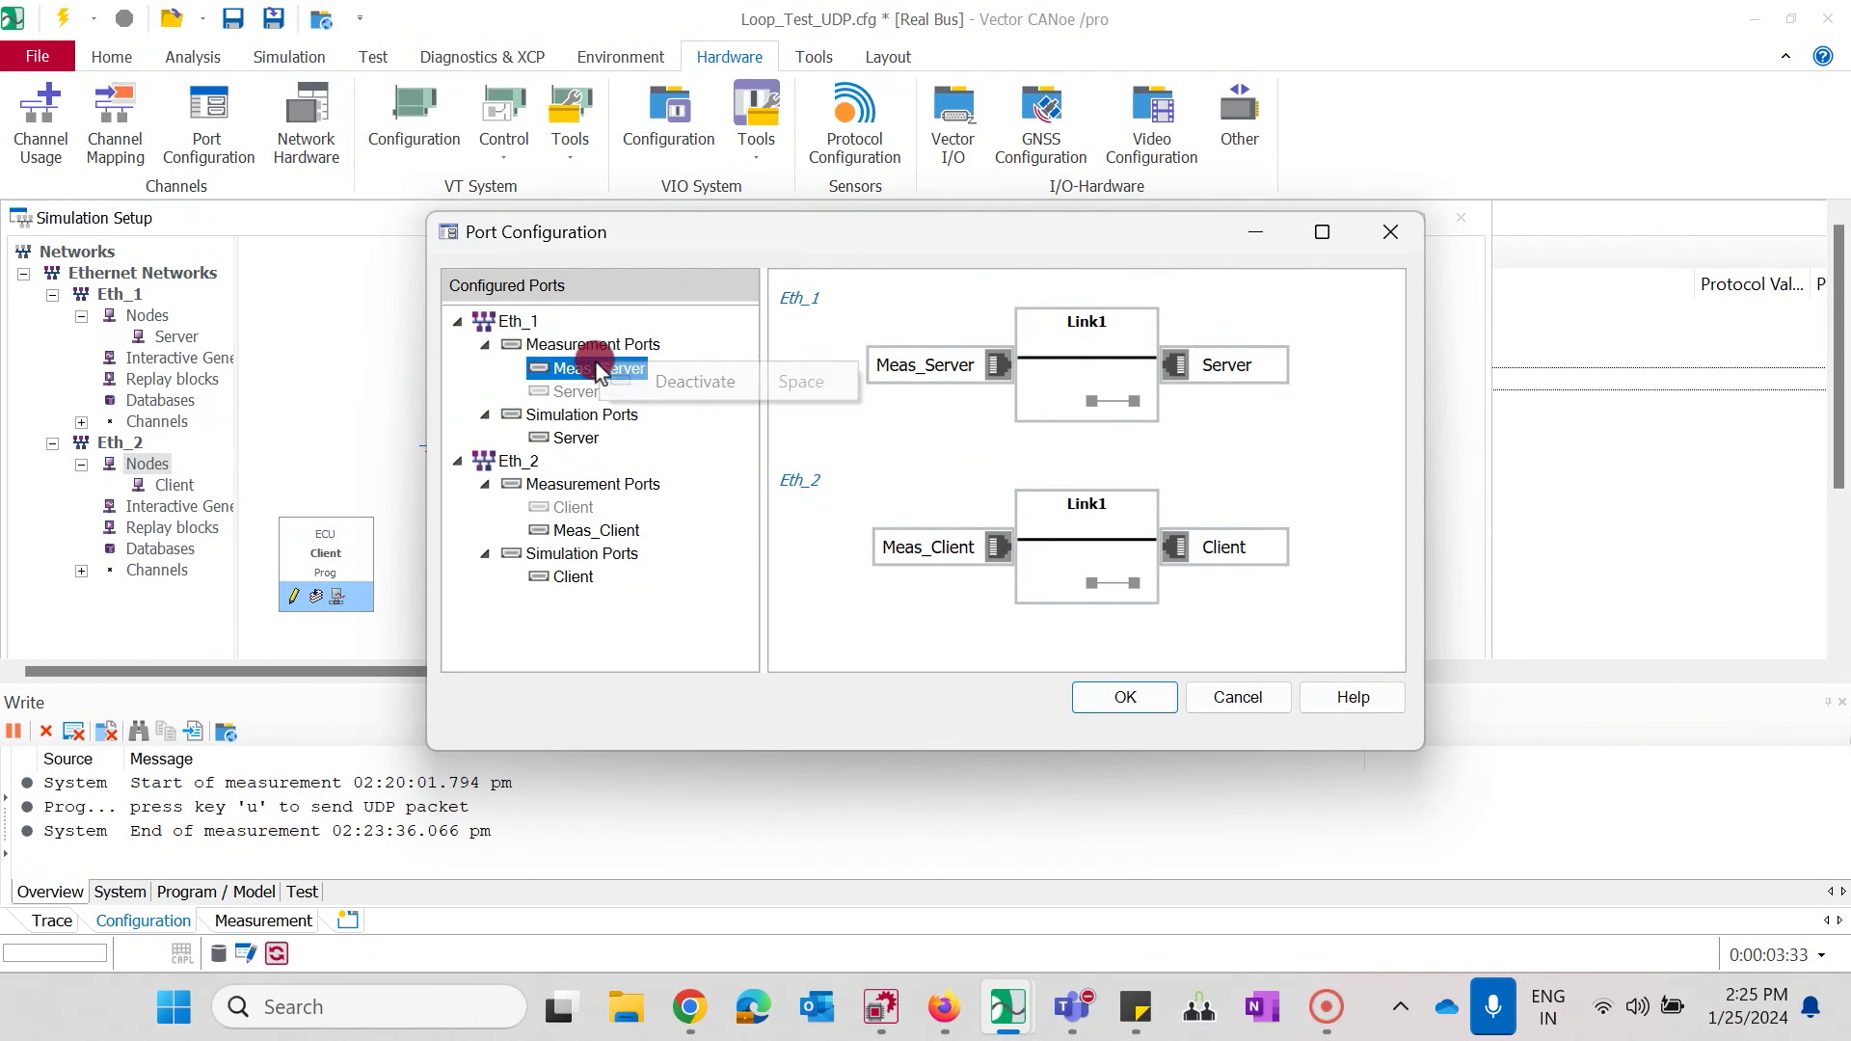
left_click(617, 375)
right_click(615, 376)
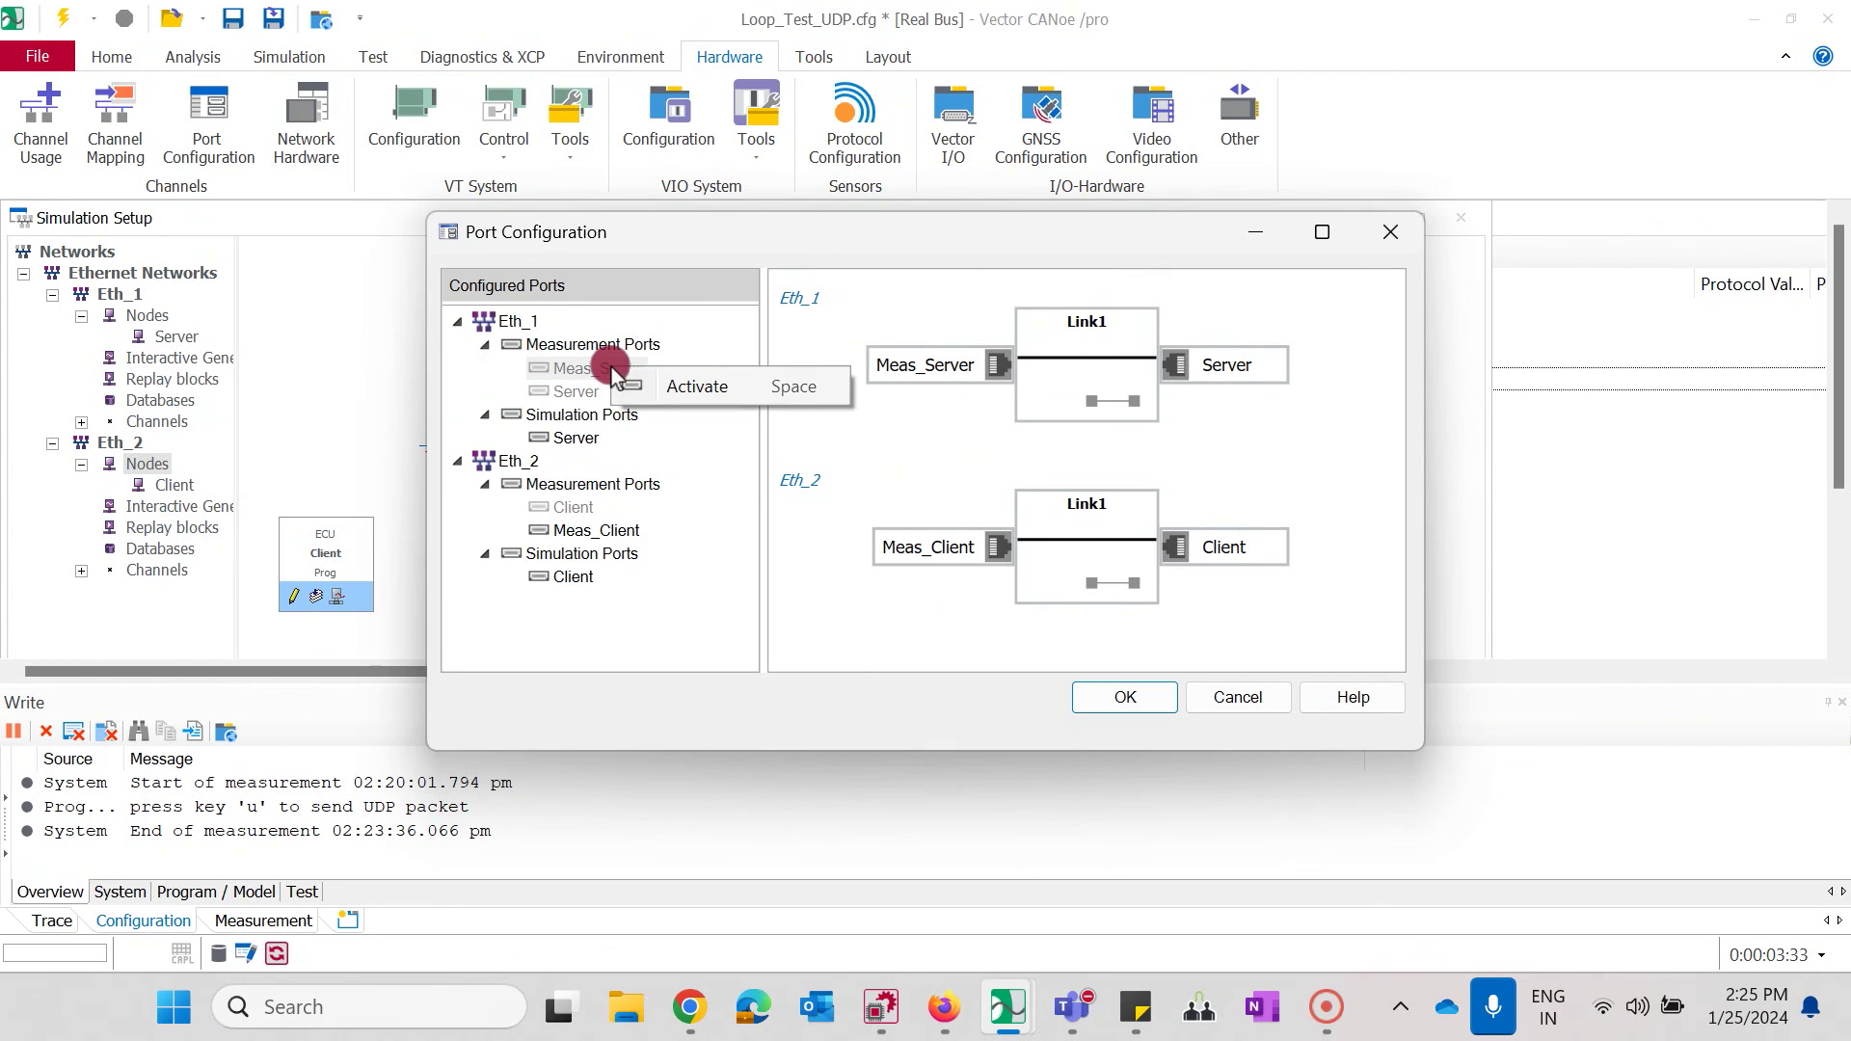
left_click(665, 390)
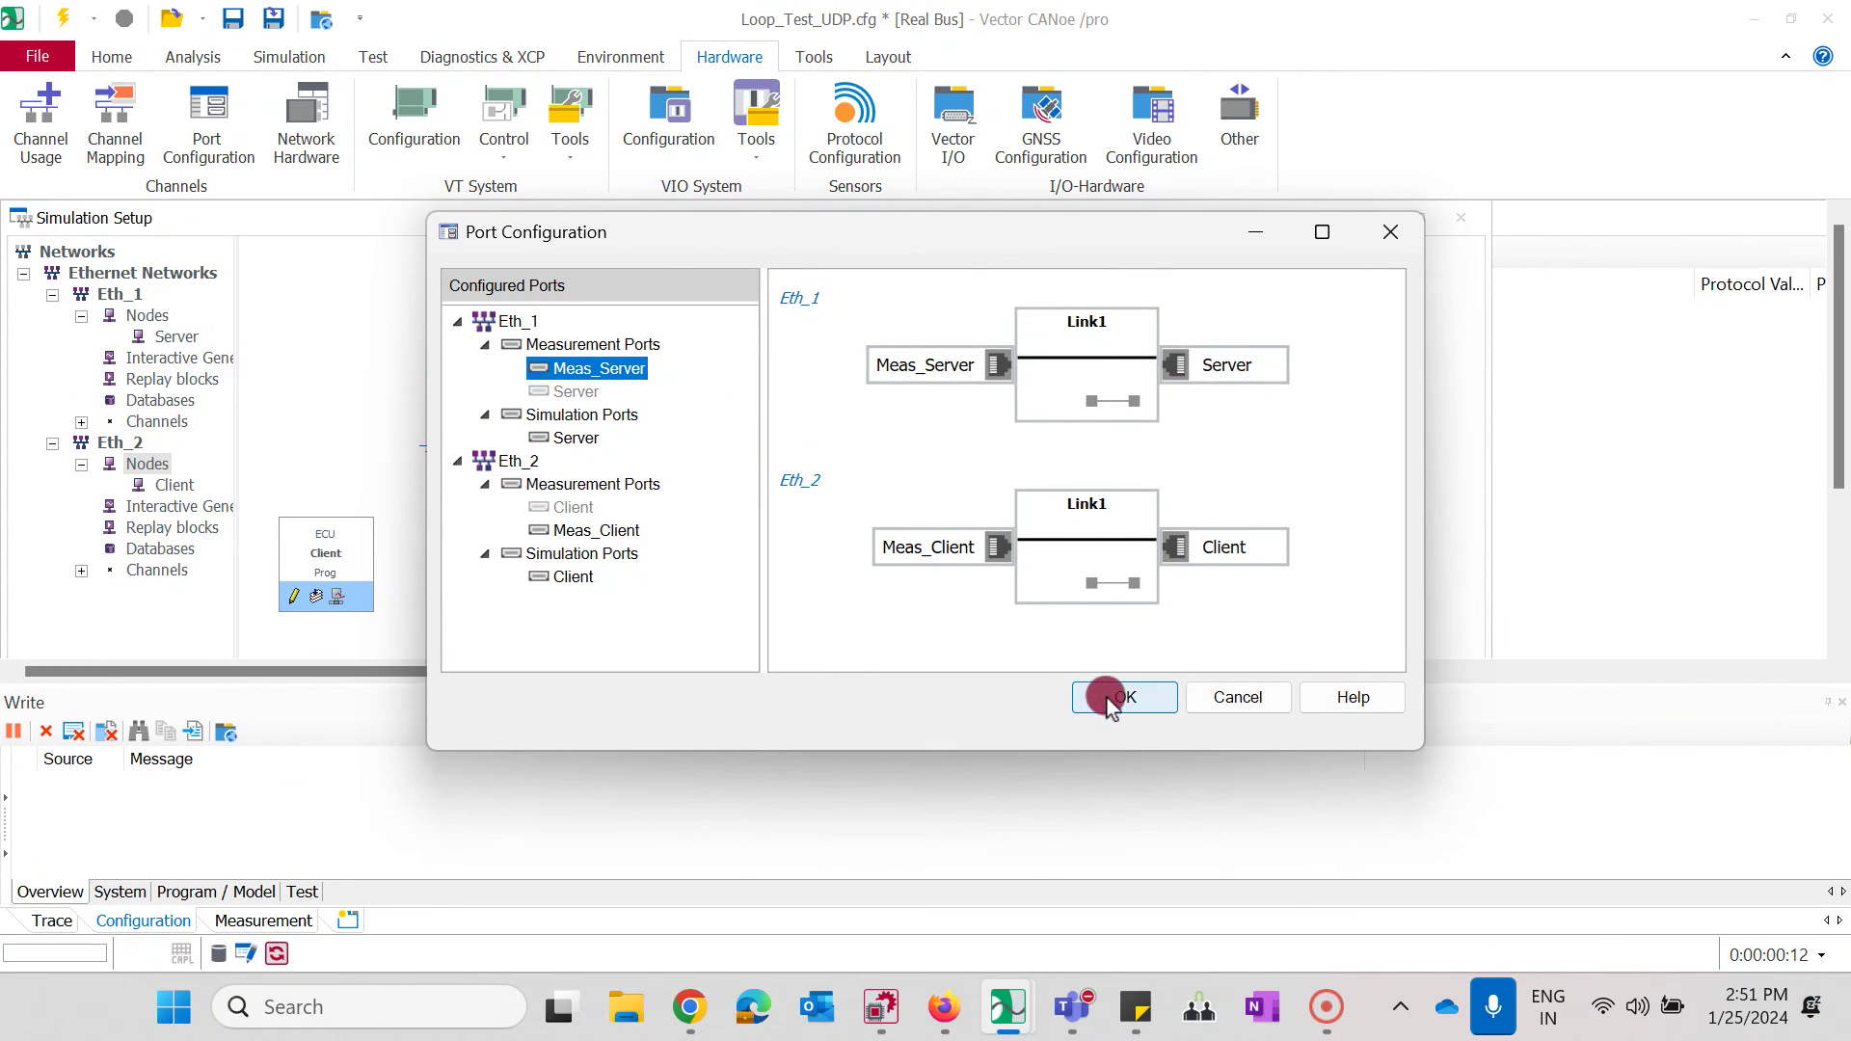
Confirm the port configuration and restart the measurement, now showing Link up, 100 Mbit/s.
left_click(1118, 700)
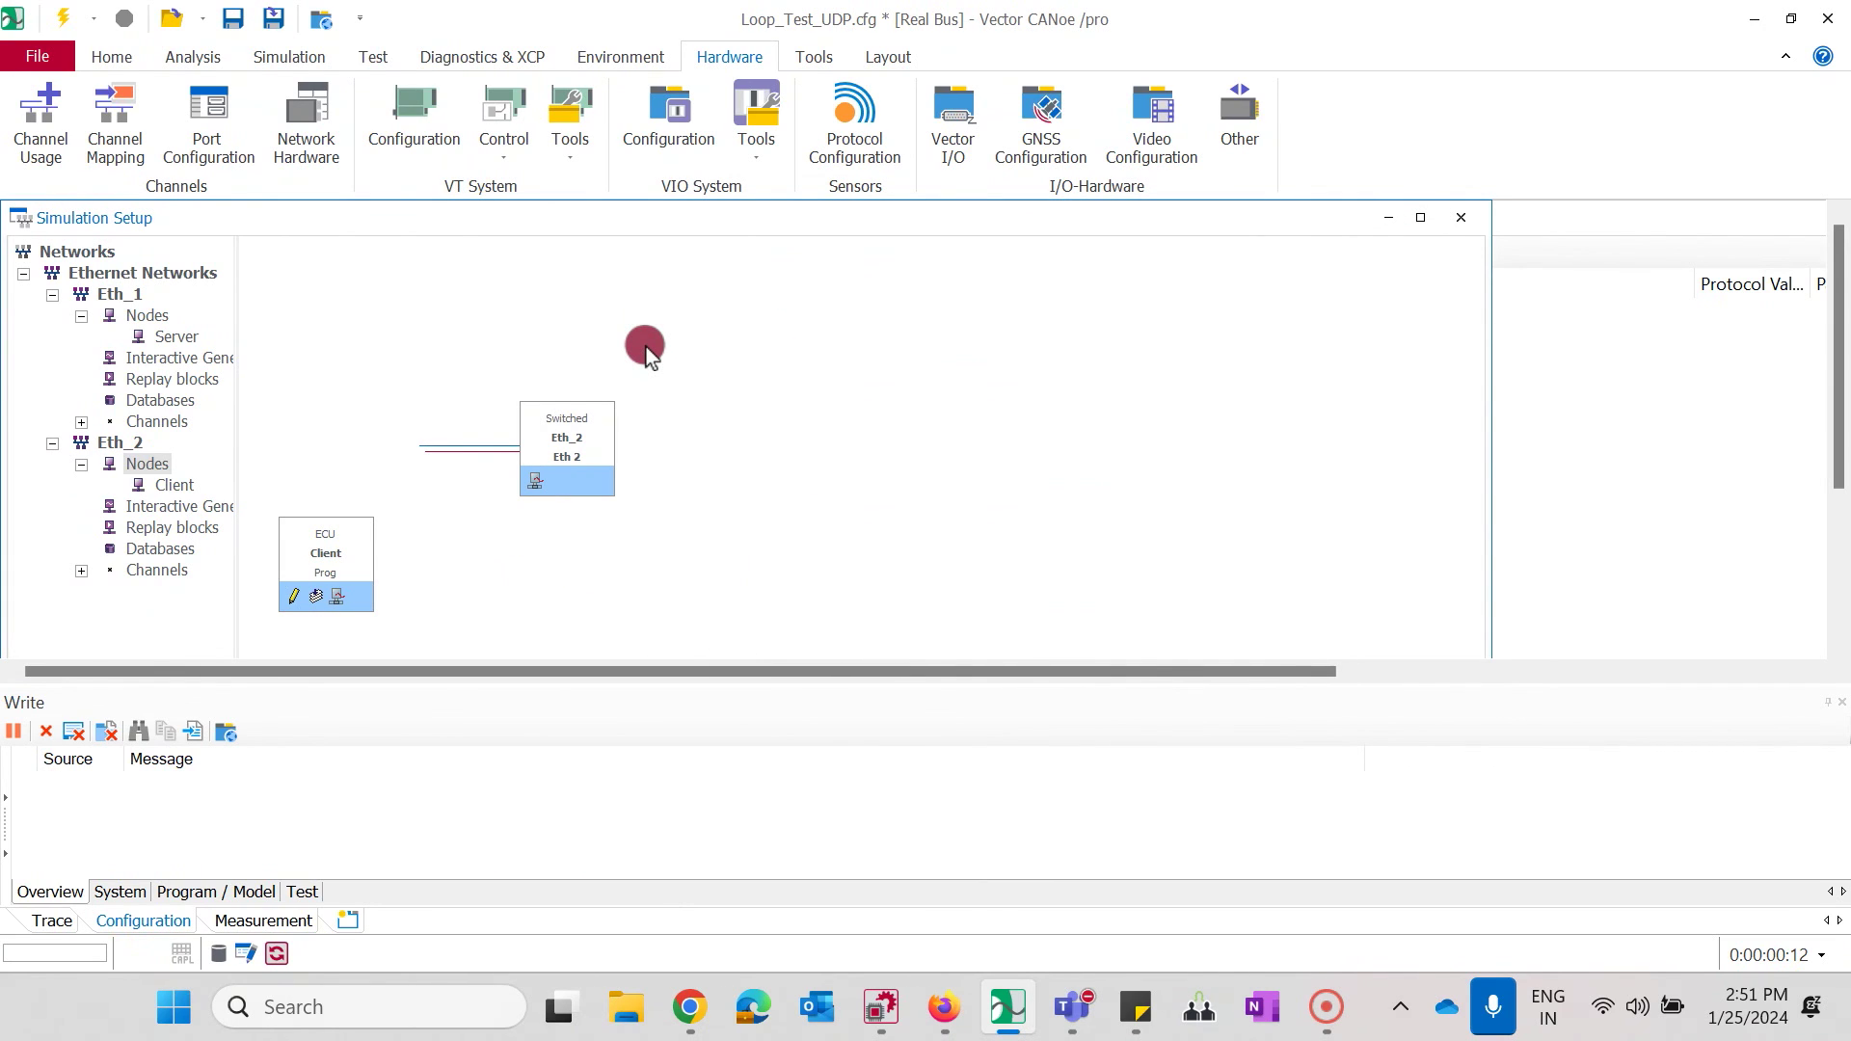
left_click(60, 17)
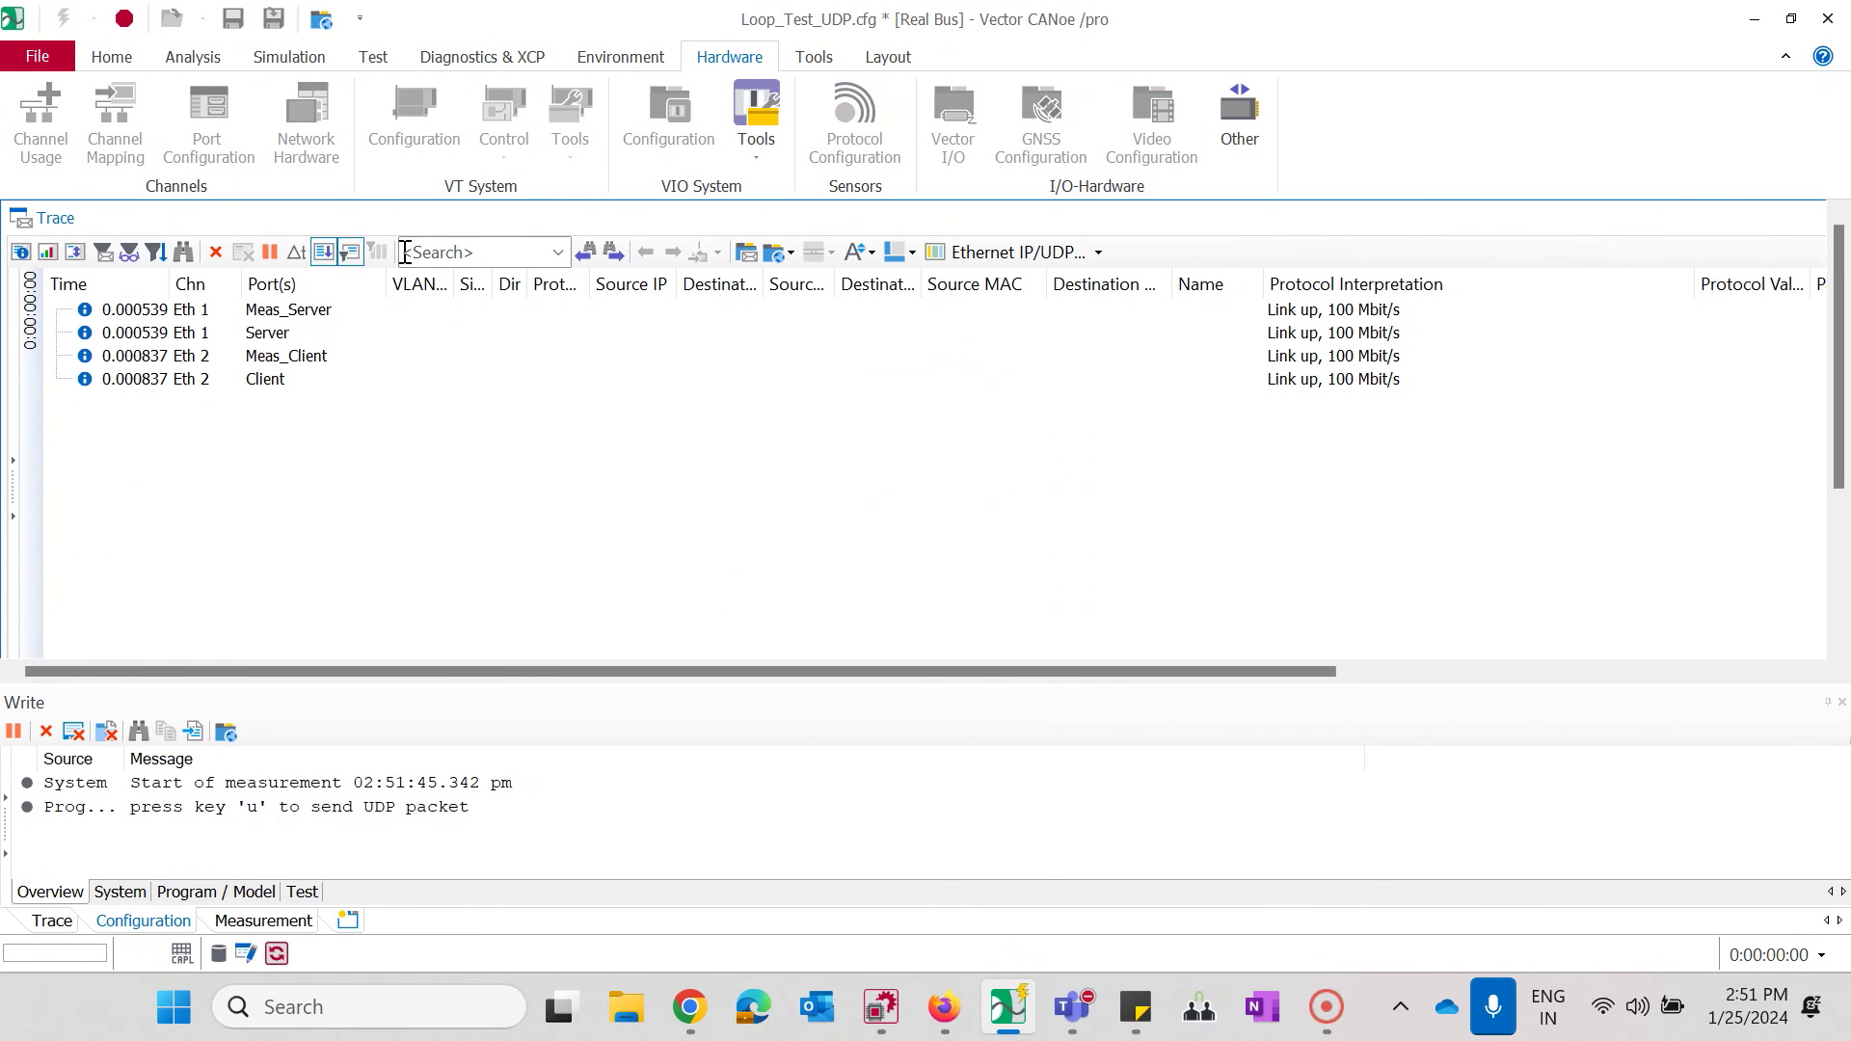